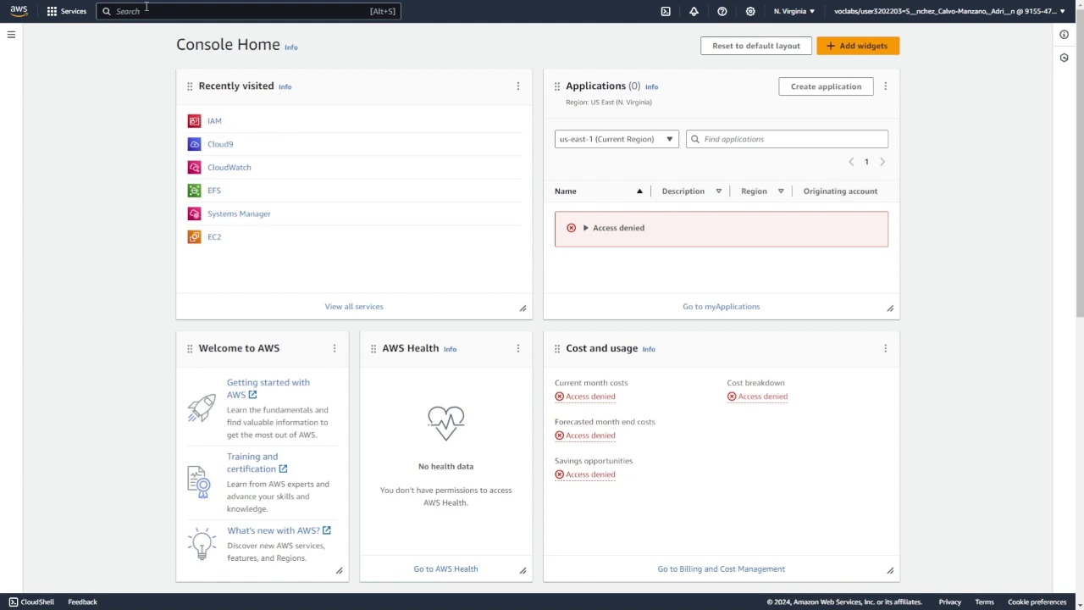
- Start a new IAM user group named AppDevelopers
{"action": "left_click", "coordinate": [214, 122]}
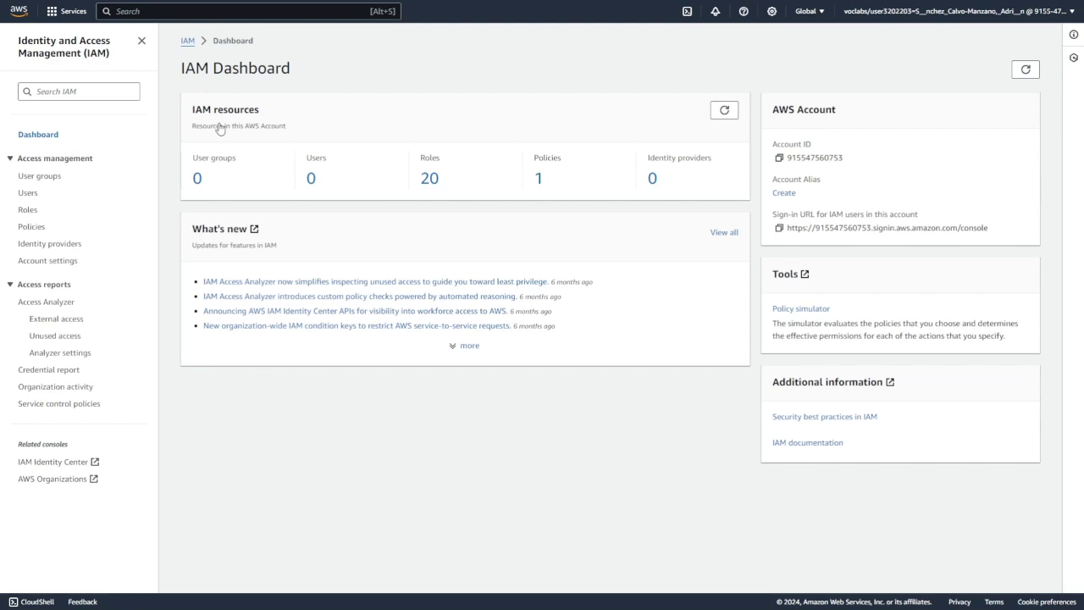
{"action": "left_click", "coordinate": [52, 178]}
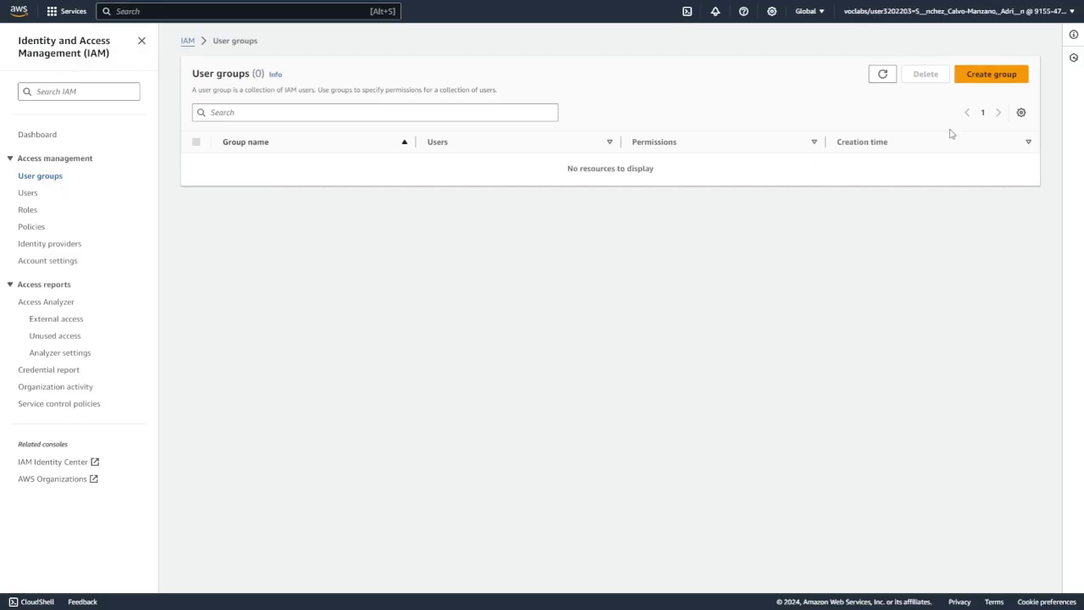
{"action": "left_click", "coordinate": [1001, 81]}
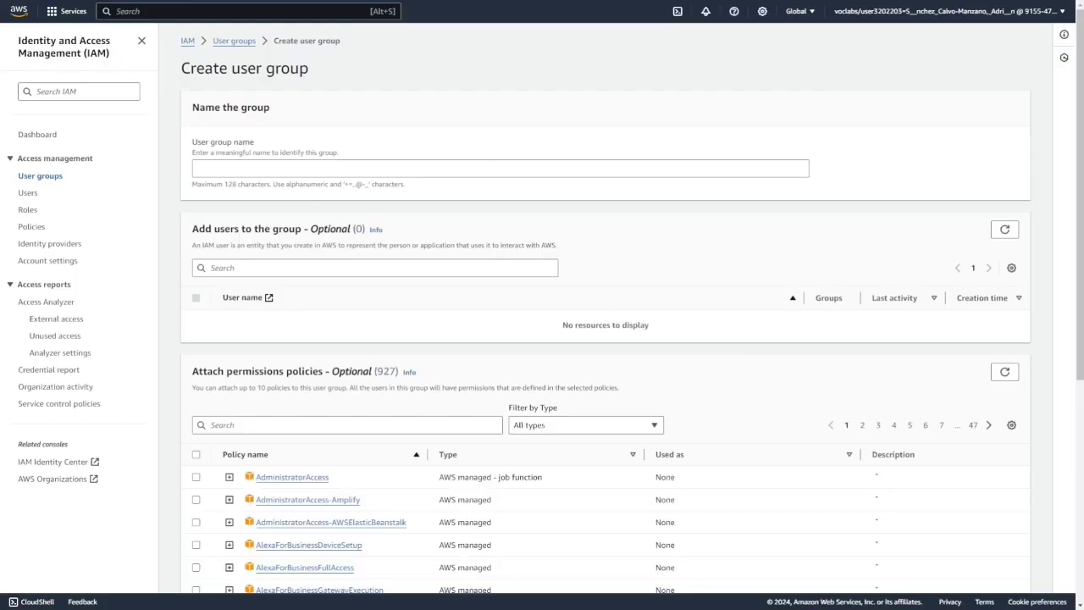
{"action": "left_click", "coordinate": [254, 166]}
{"action": "type", "text": "App"}
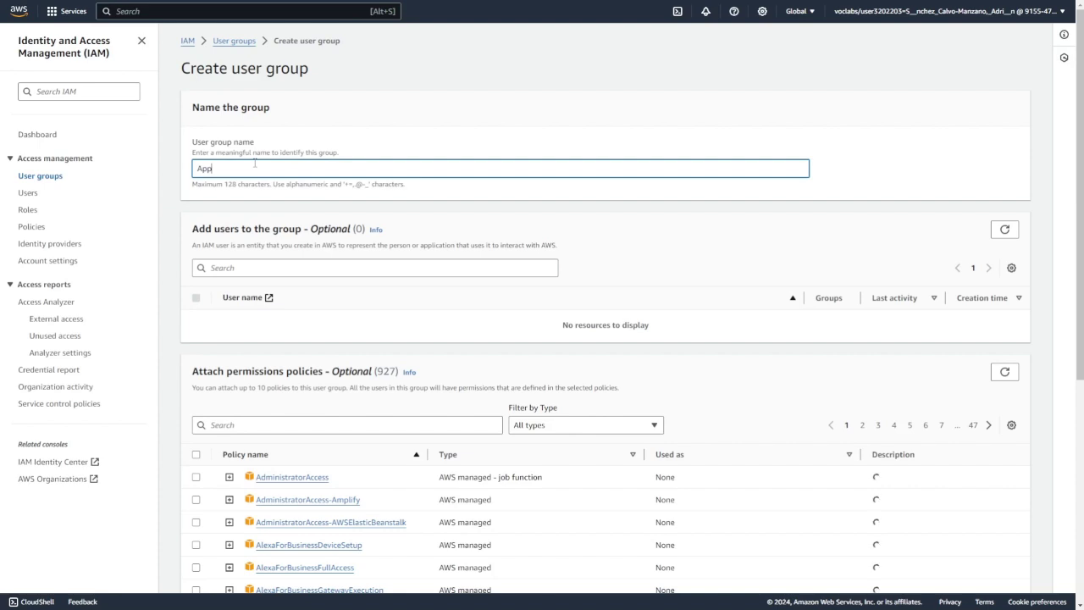
{"action": "type", "text": "Developers"}
{"action": "scroll", "coordinate": [256, 322], "scroll_direction": "down", "scroll_amount": 1}
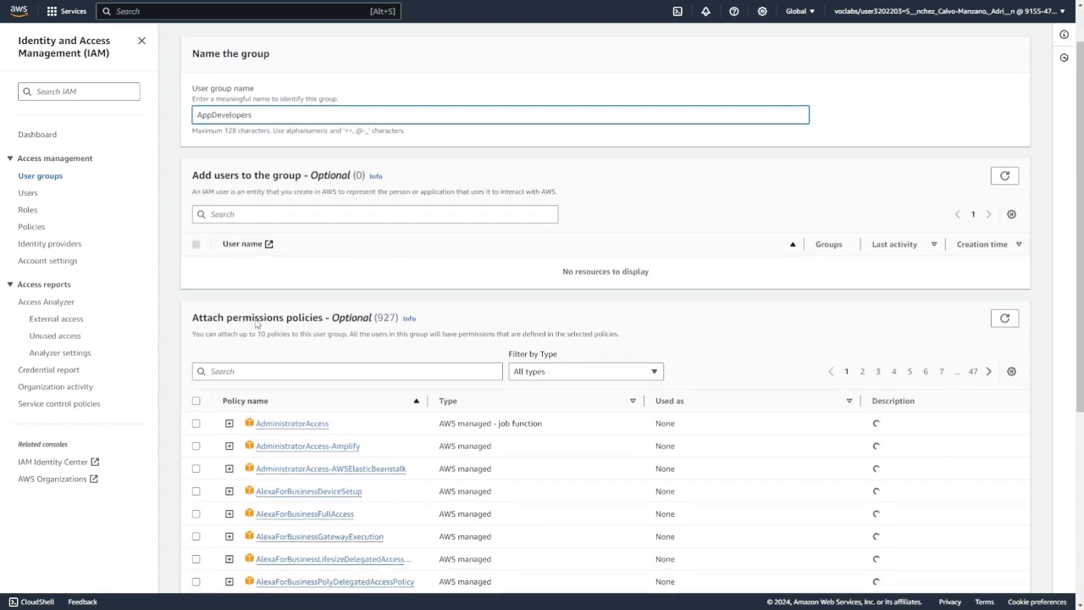
- Attach AmazonEC2ReadOnlyAccess and AWSCloud9EnvironmentMember policies and create the group
{"action": "left_click", "coordinate": [238, 365]}
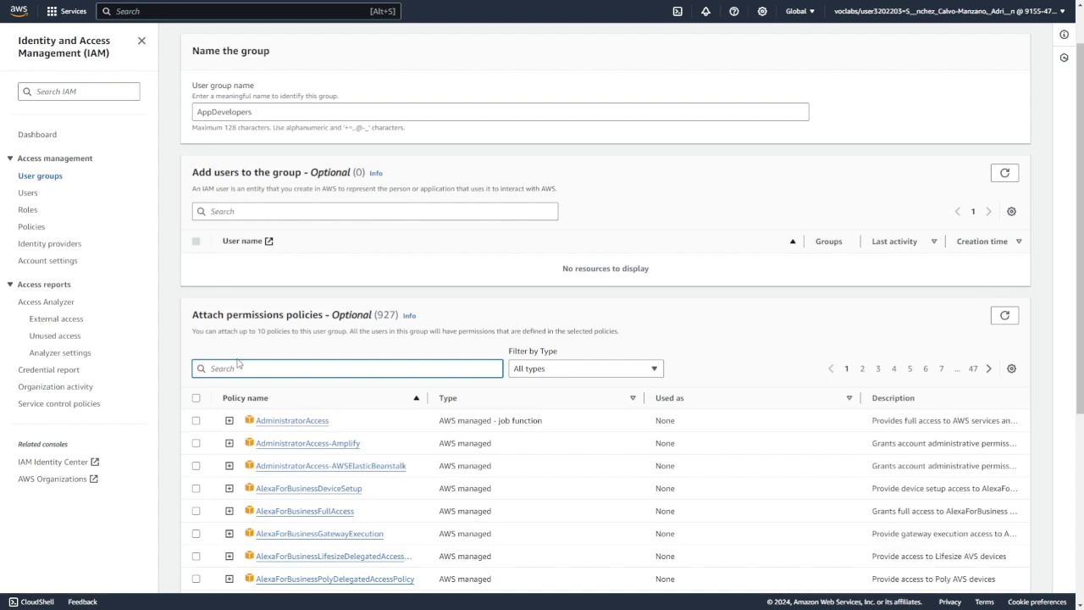
{"action": "type", "text": "A"}
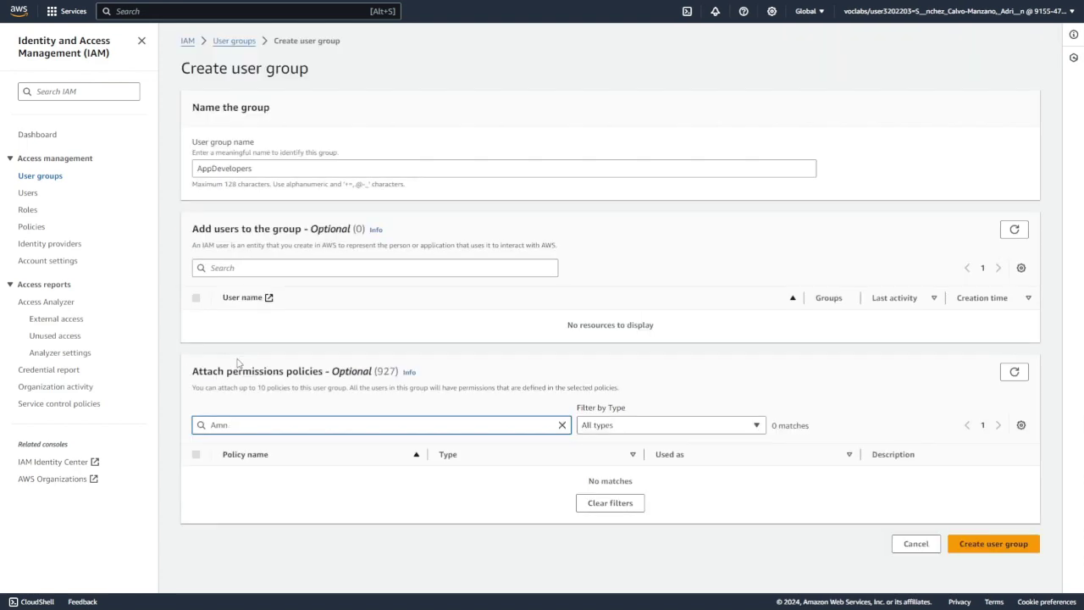
{"action": "type", "text": "mazonEC"}
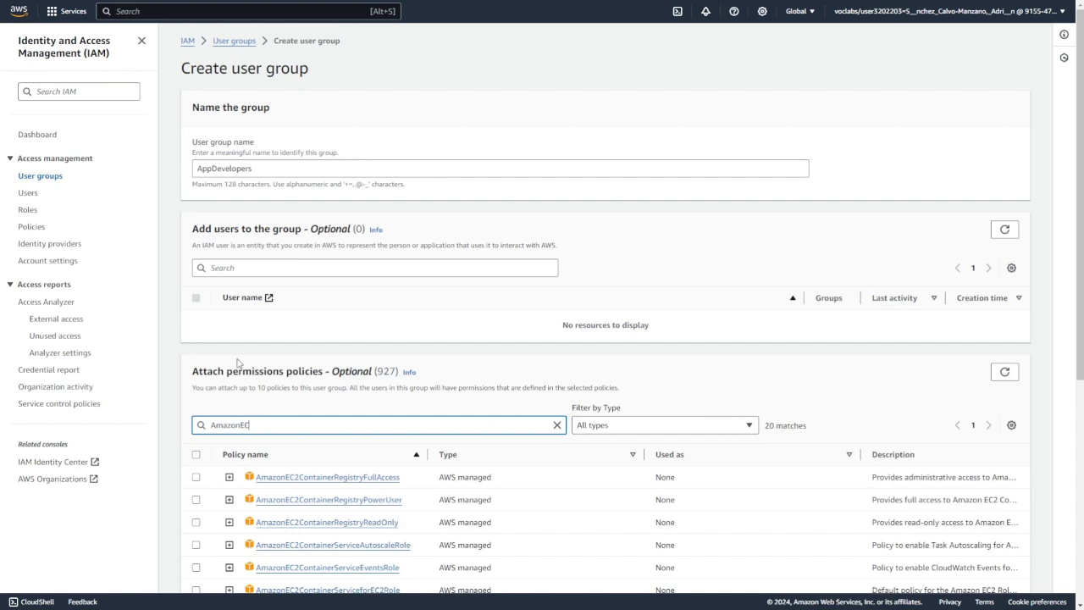
{"action": "type", "text": "2Re"}
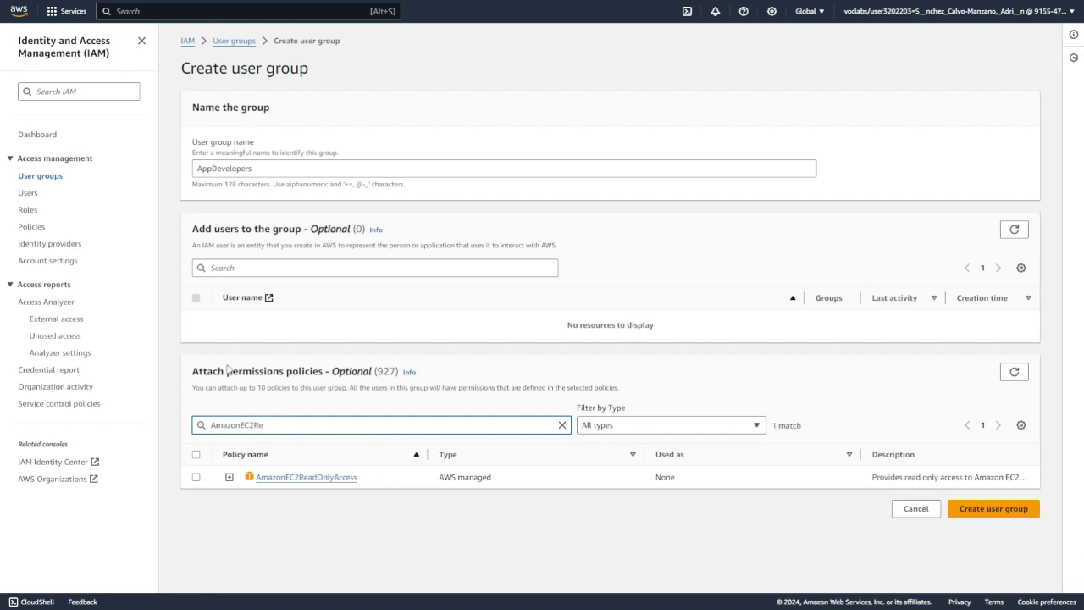
{"action": "left_click", "coordinate": [196, 478]}
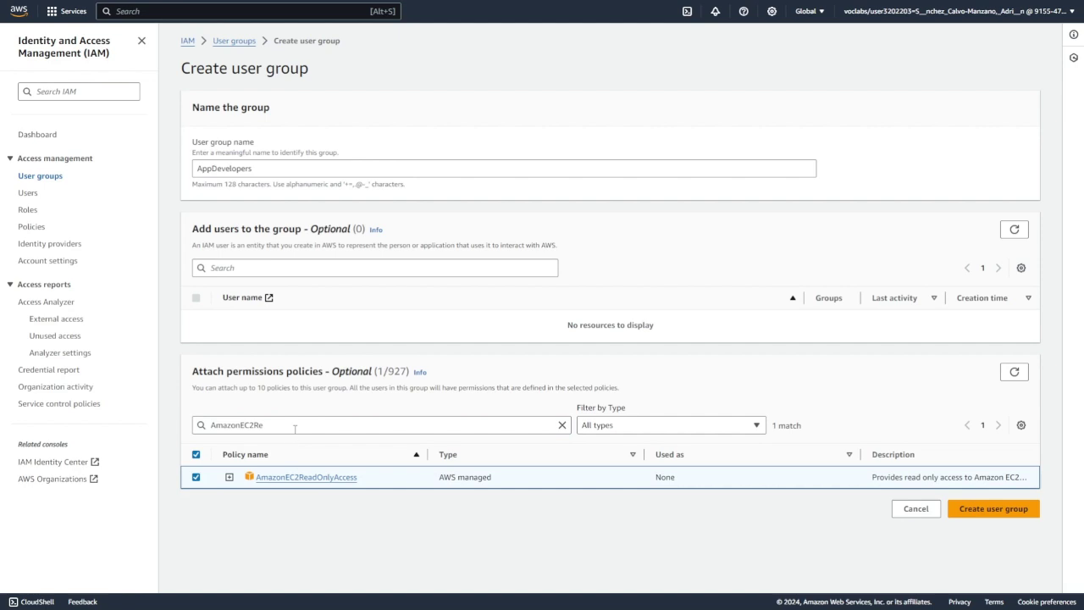
{"action": "double_click", "coordinate": [276, 427]}
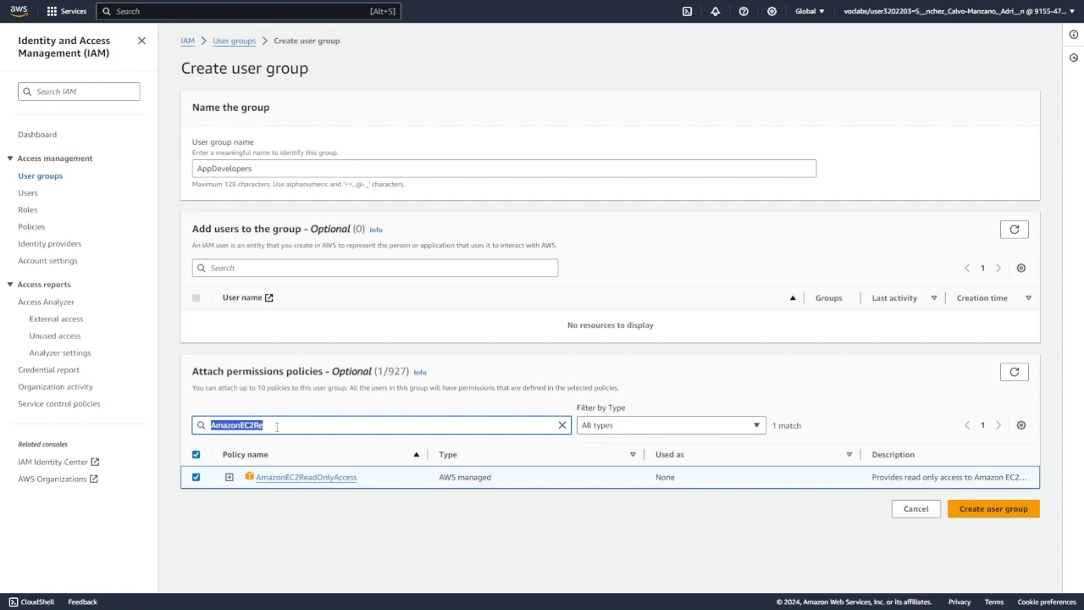
{"action": "type", "text": "AWSClo"}
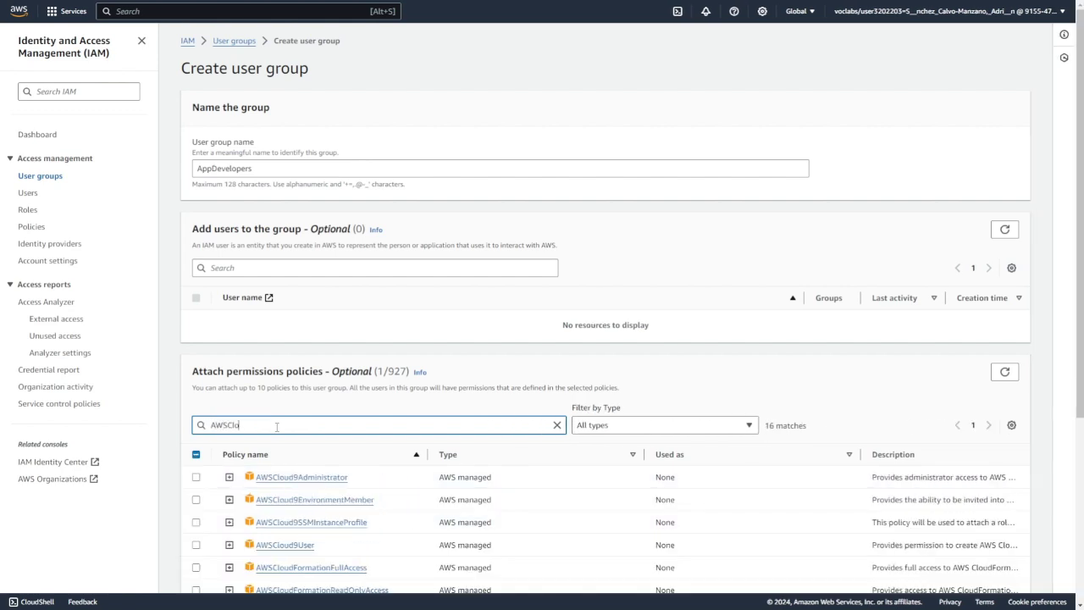
{"action": "type", "text": "ud9E"}
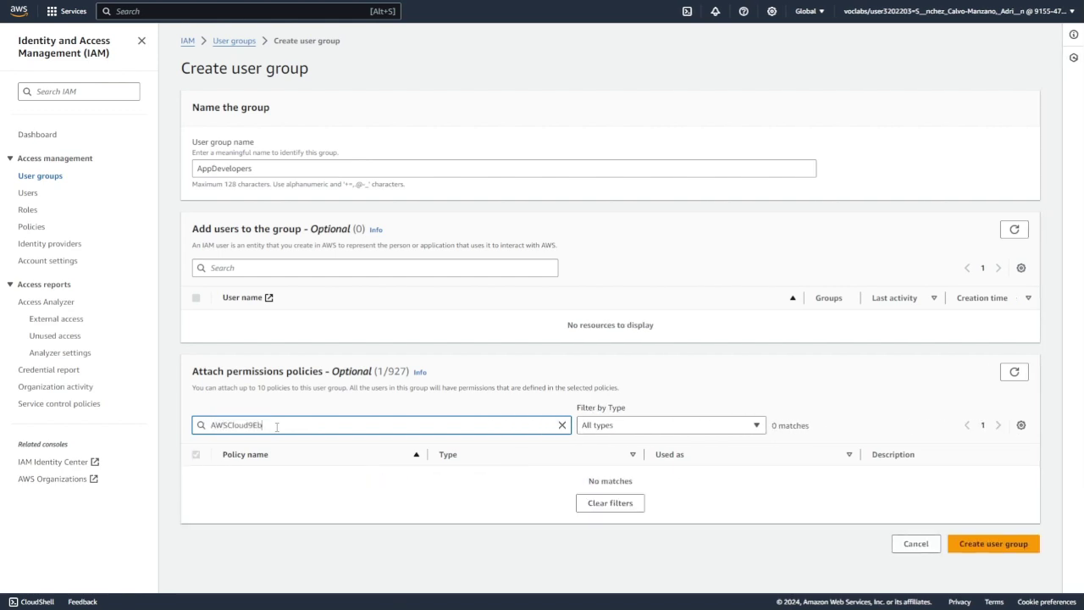
{"action": "left_click", "coordinate": [196, 477]}
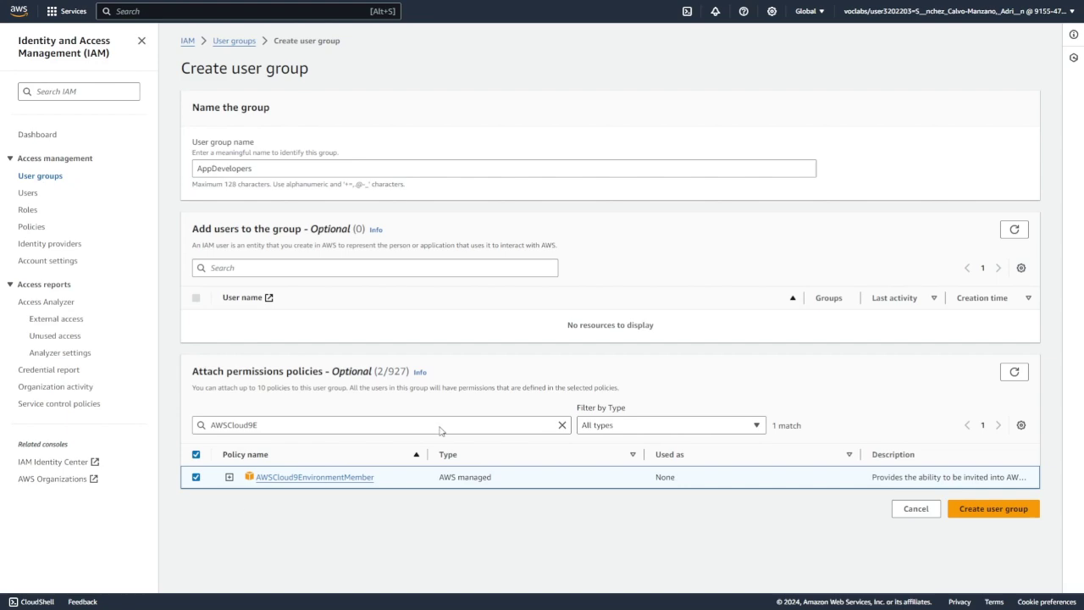
{"action": "left_click", "coordinate": [1008, 514]}
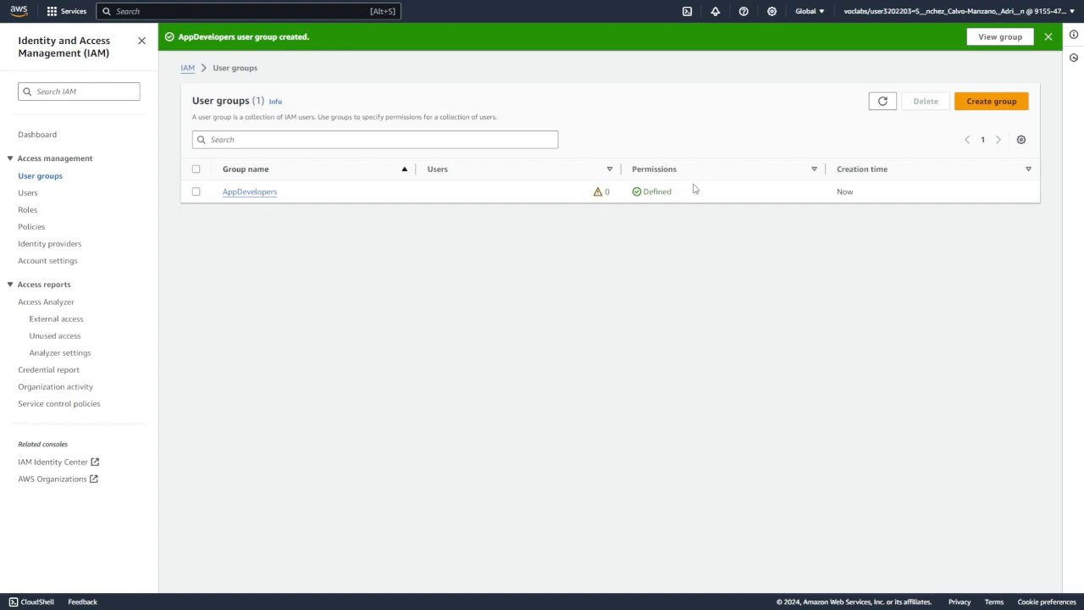
- Define a new IAM user with console access and a custom password, no reset required
{"action": "left_click", "coordinate": [31, 196]}
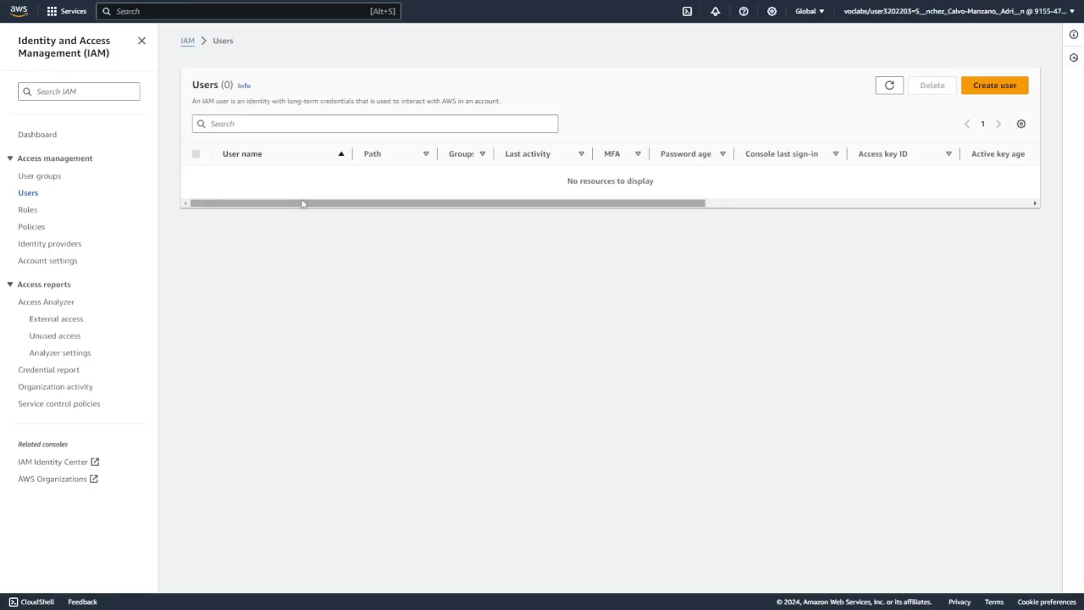
{"action": "left_click", "coordinate": [990, 85]}
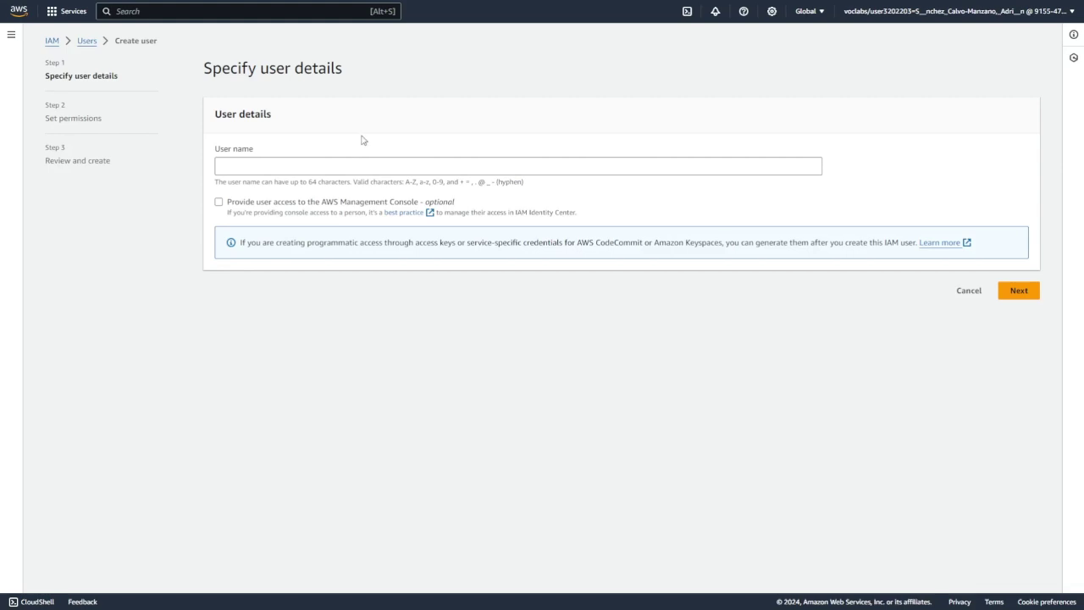
{"action": "left_click", "coordinate": [281, 164]}
{"action": "type", "text": "N"}
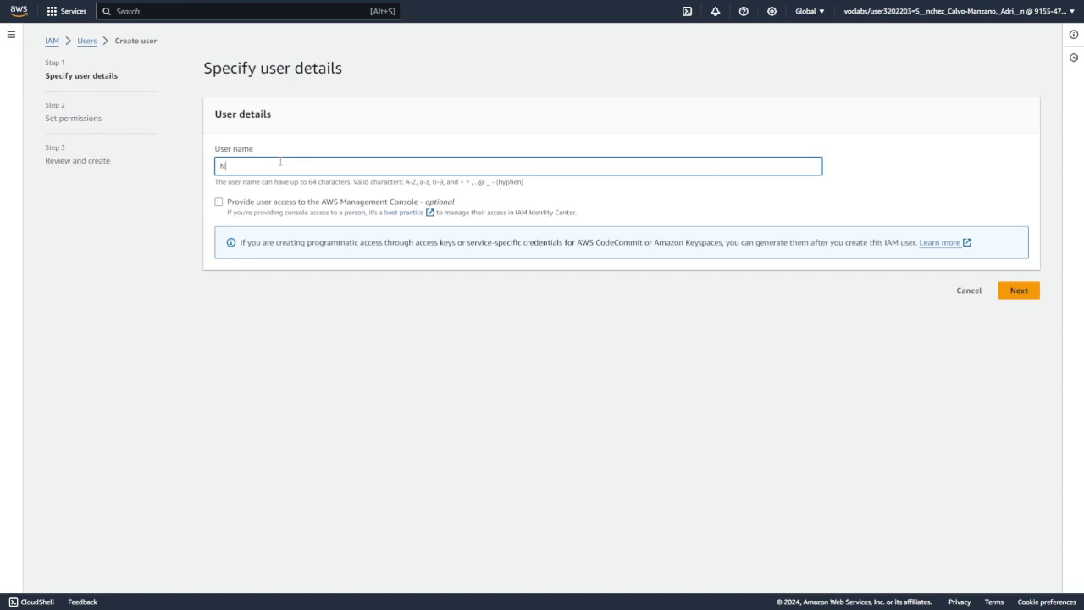
{"action": "type", "text": "ikhil"}
{"action": "left_click", "coordinate": [218, 201]}
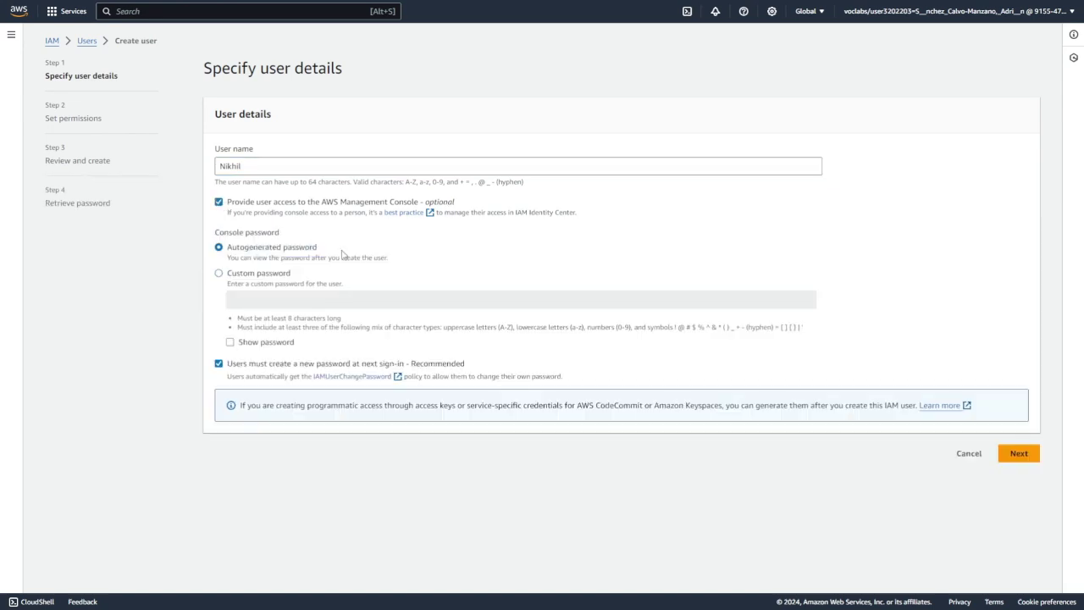
{"action": "left_click", "coordinate": [245, 279]}
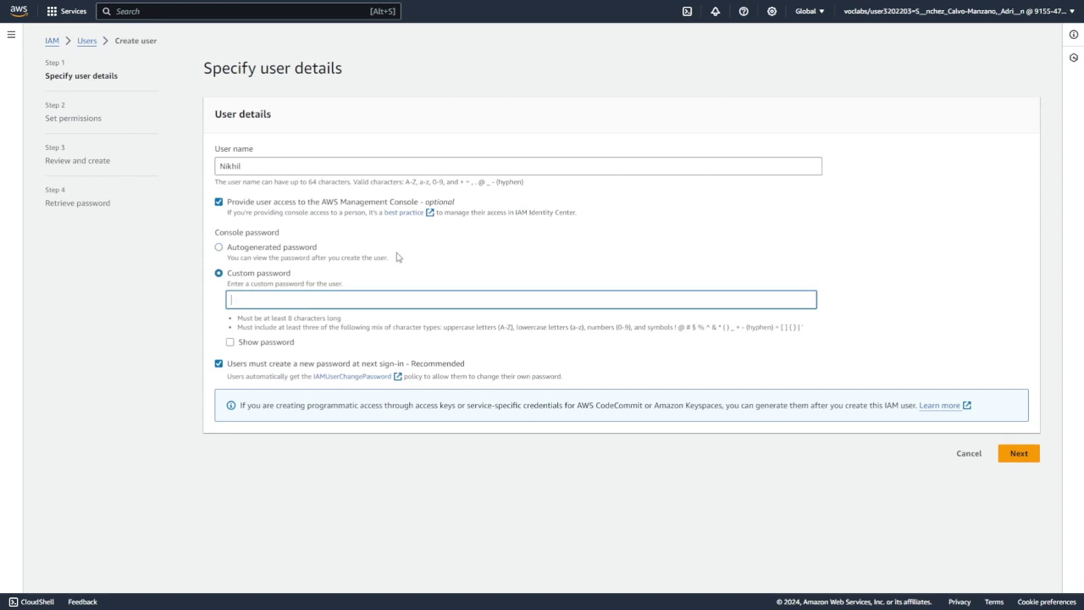
{"action": "left_click", "coordinate": [167, 356]}
{"action": "left_click", "coordinate": [222, 365]}
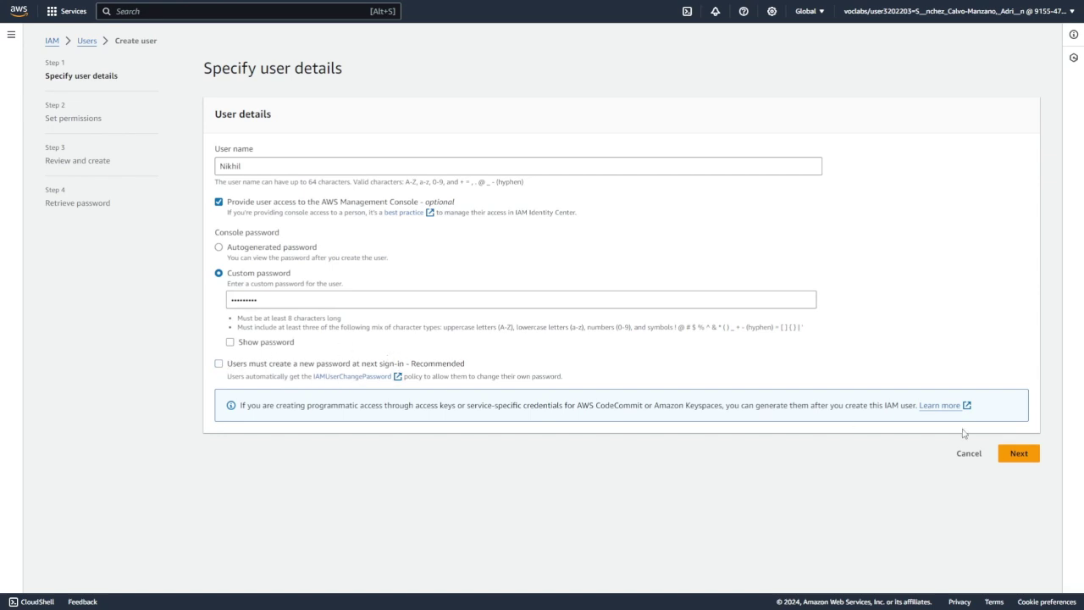
- Add the user to AppDevelopers, create it, and return to the Users list
{"action": "left_click", "coordinate": [1019, 453]}
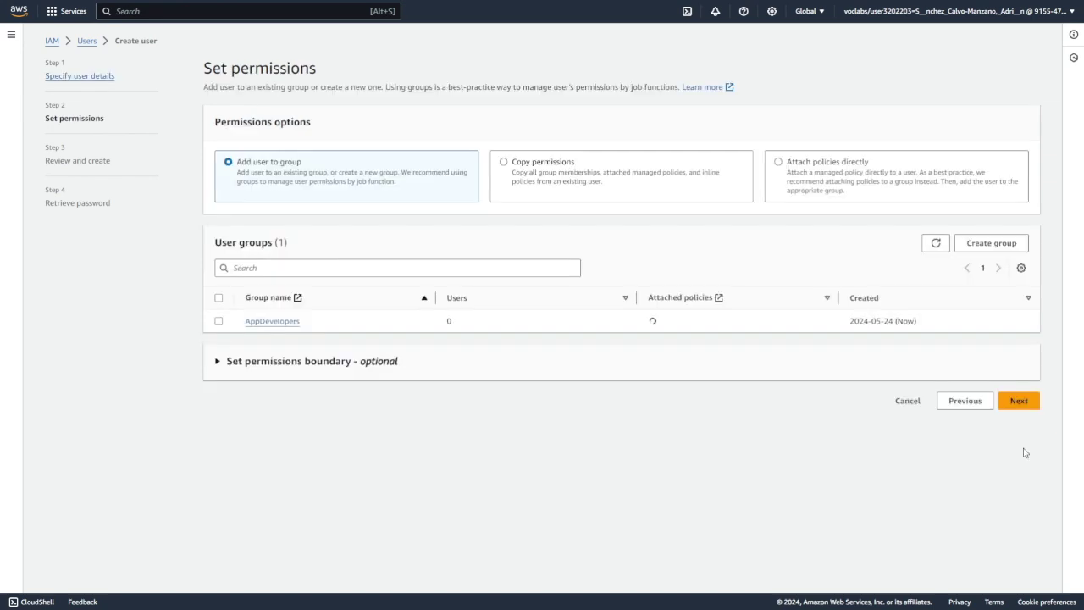
{"action": "left_click", "coordinate": [220, 321]}
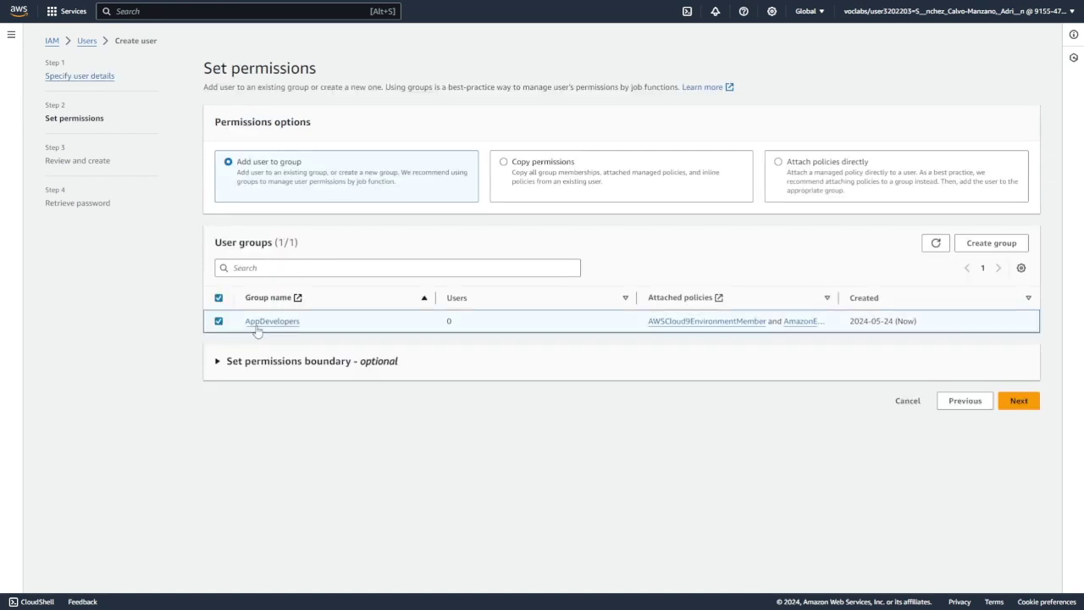
{"action": "left_click", "coordinate": [1016, 401]}
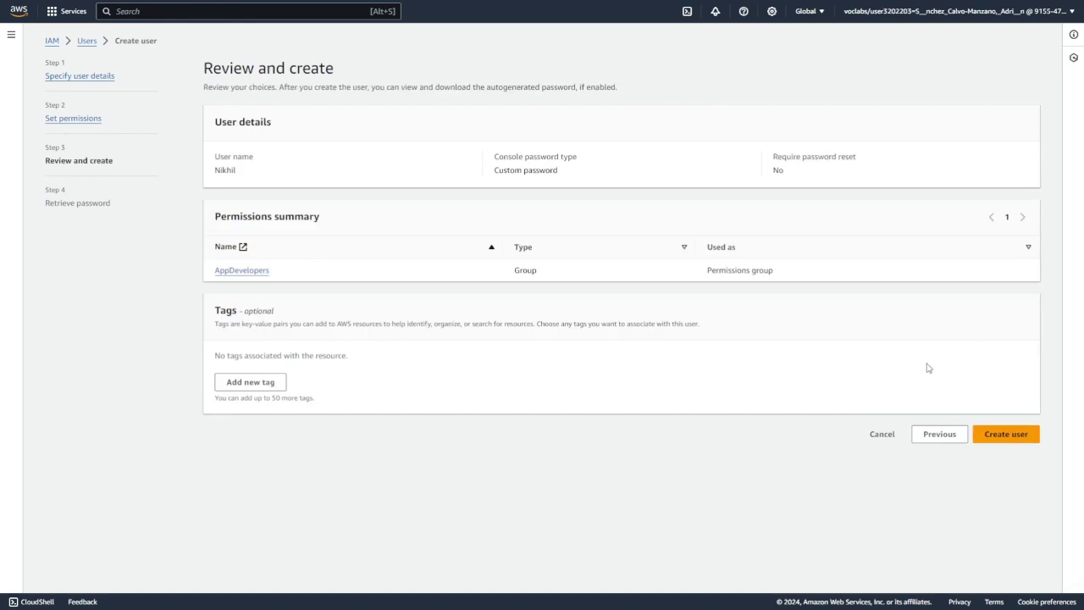
{"action": "left_click", "coordinate": [1016, 435]}
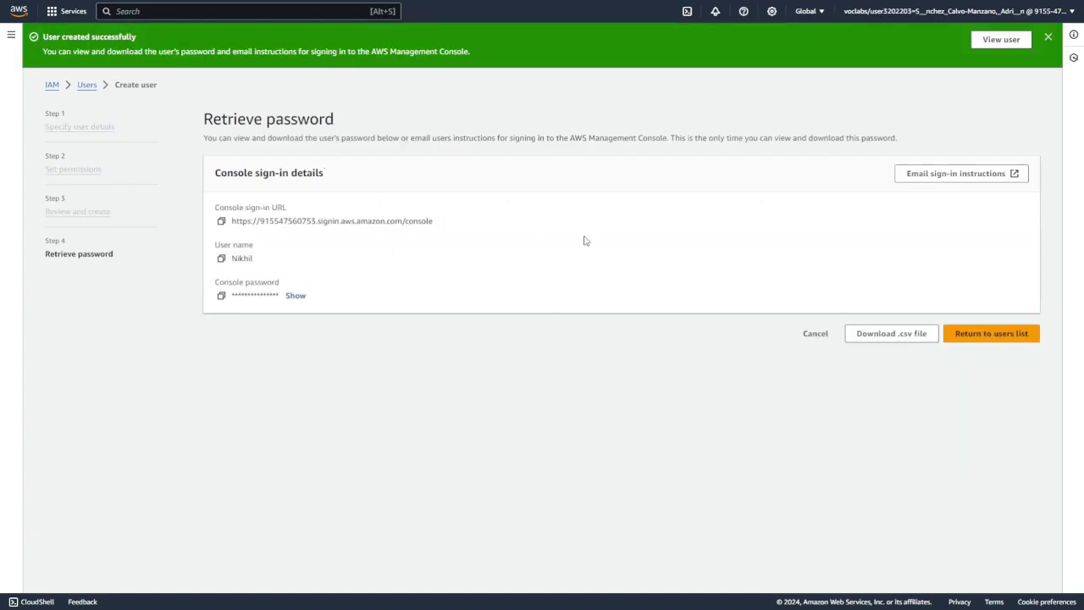
{"action": "left_click", "coordinate": [989, 333]}
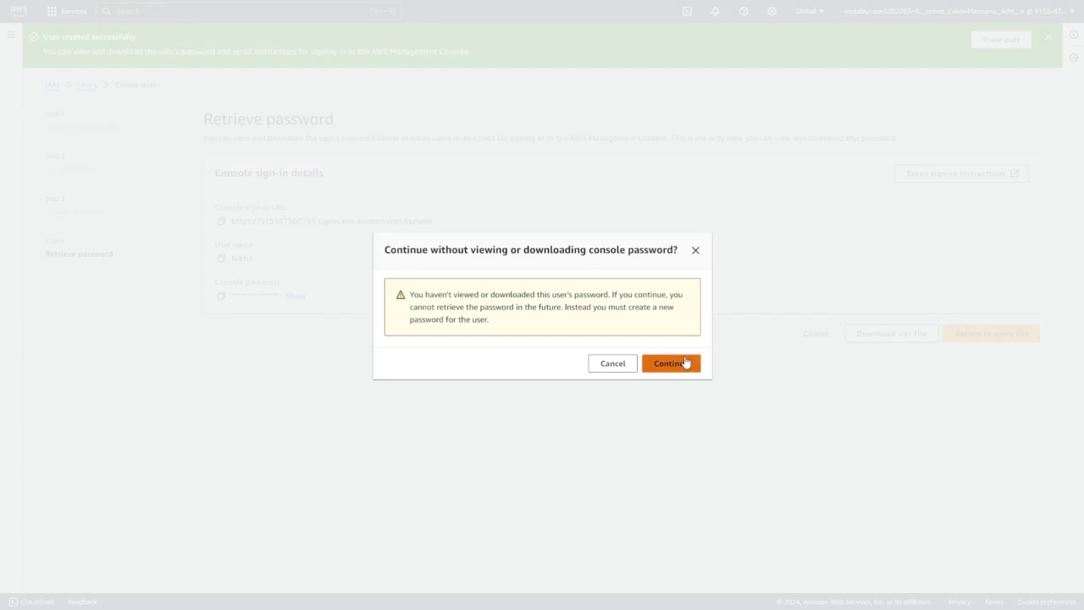
{"action": "left_click", "coordinate": [685, 364]}
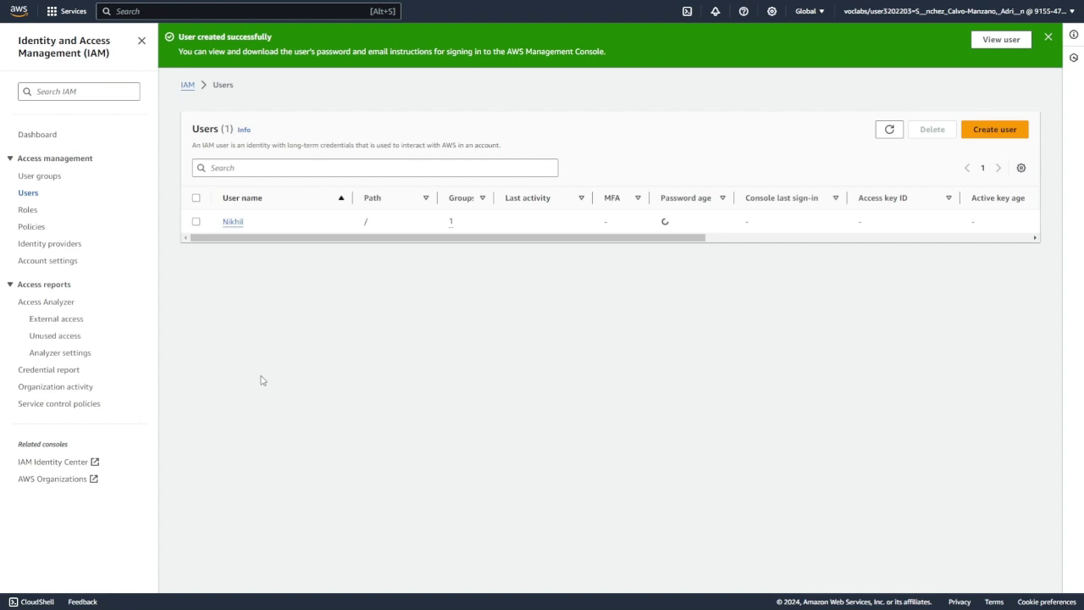
- Search for cloud9 and open the DEVCafeServer environment's IDE
{"action": "left_click", "coordinate": [129, 14]}
{"action": "type", "text": "cloud"}
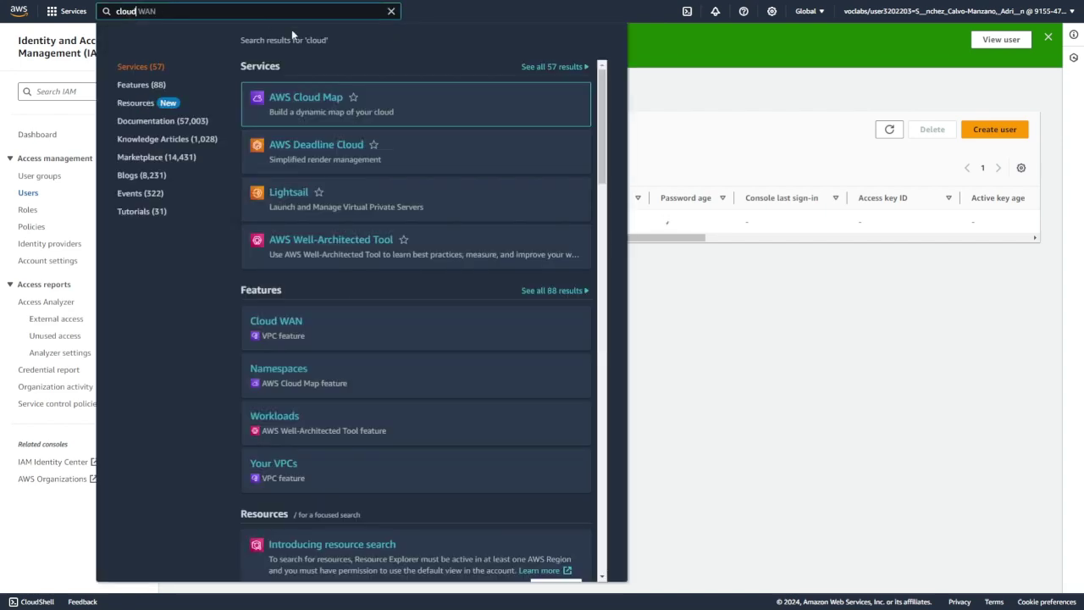
{"action": "type", "text": "9"}
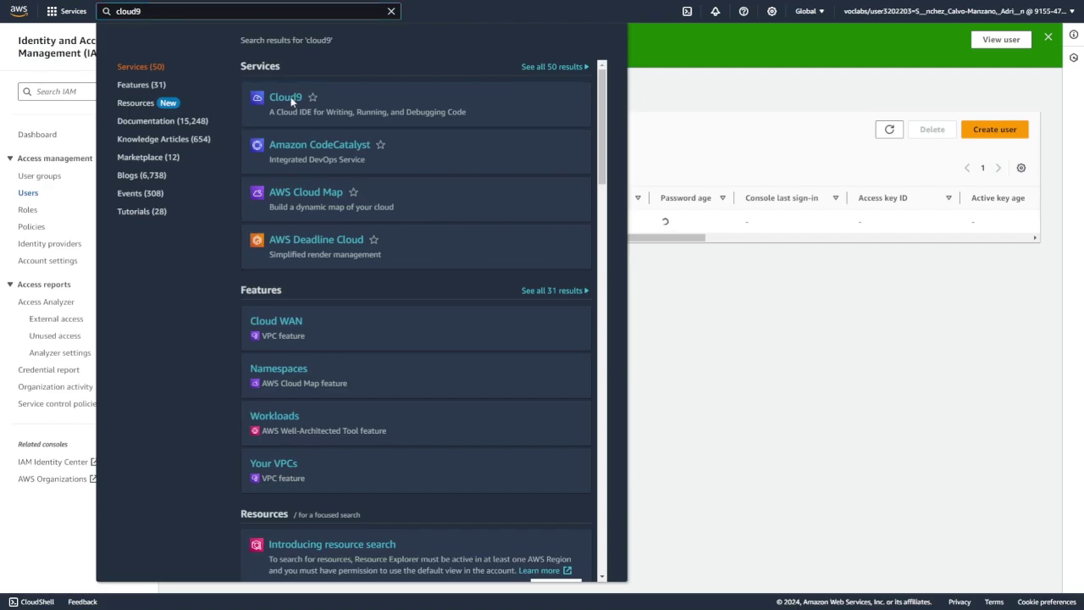
{"action": "left_click", "coordinate": [291, 104]}
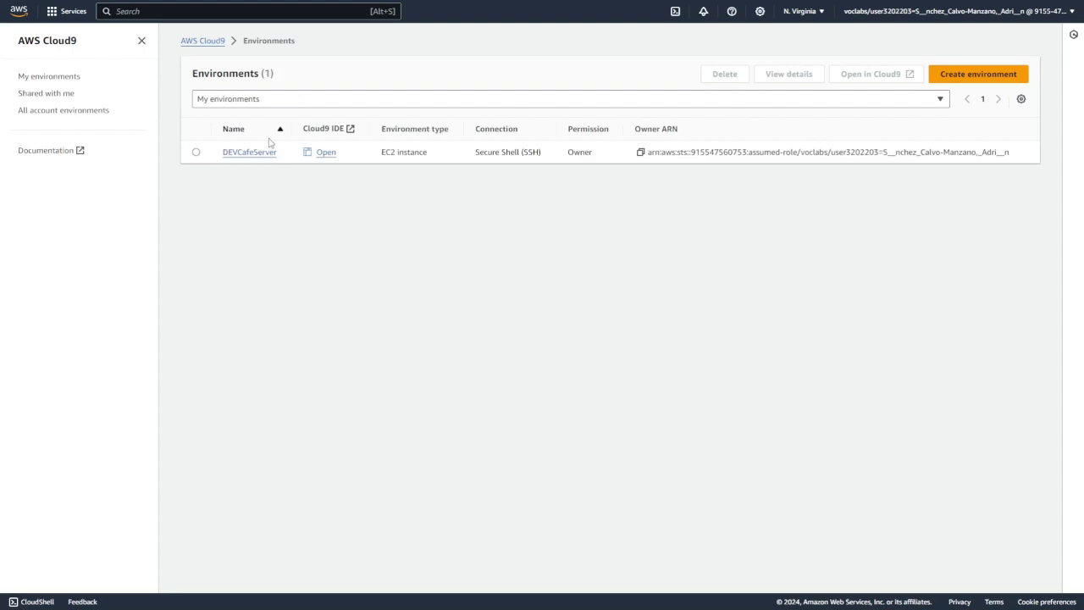
{"action": "left_click", "coordinate": [327, 154]}
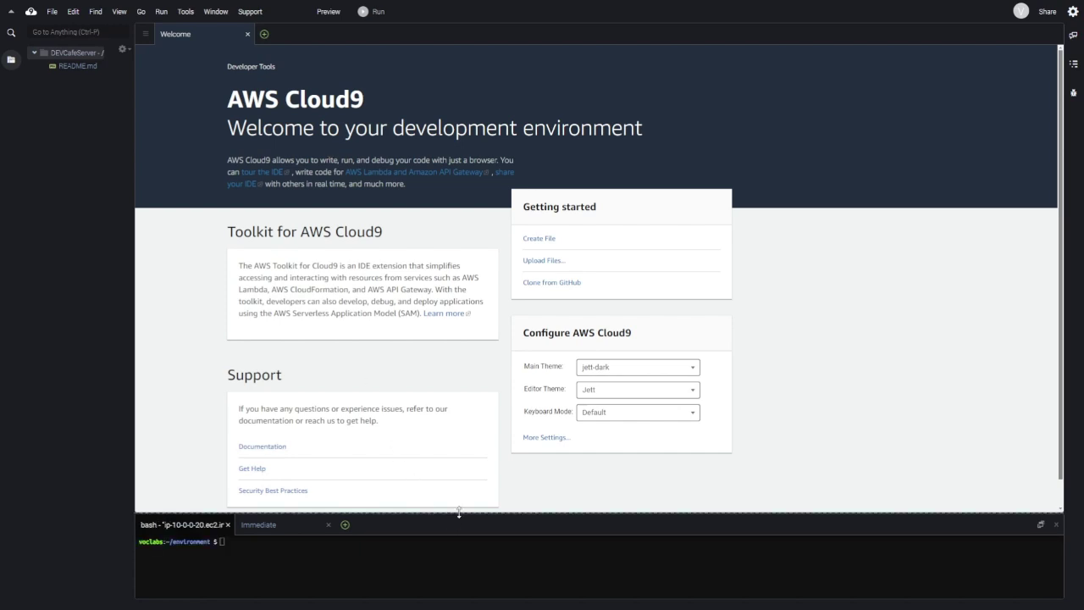
- Enlarge the terminal and download install-cafe-app.sh with wget
{"action": "left_click_drag", "start_coordinate": [460, 514], "coordinate": [466, 230]}
{"action": "left_click", "coordinate": [284, 280]}
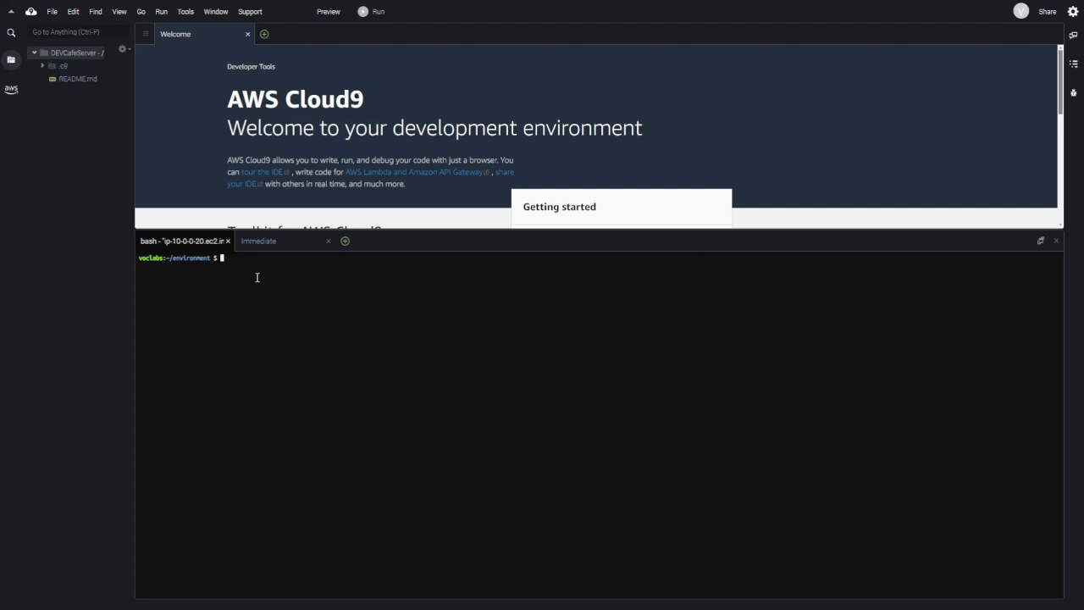
{"action": "right_click", "coordinate": [257, 277]}
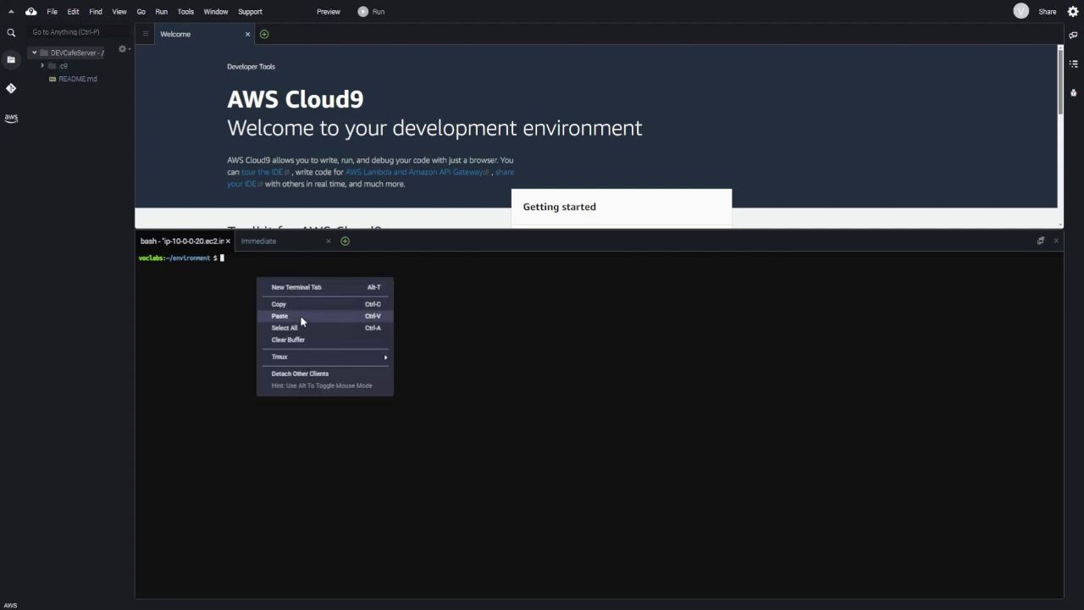
{"action": "left_click", "coordinate": [300, 317]}
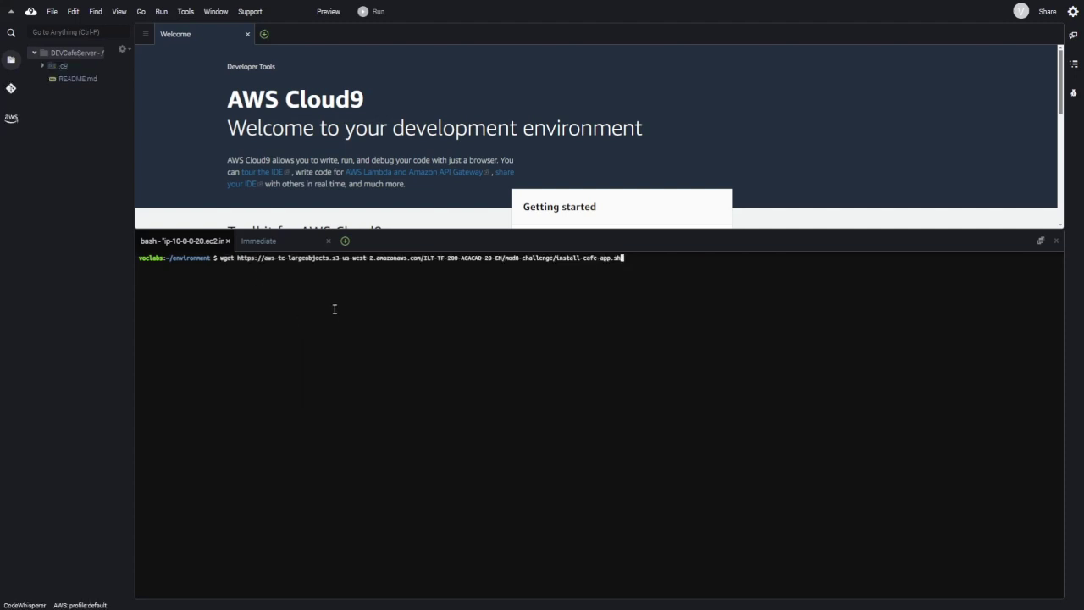
{"action": "key", "text": "Return"}
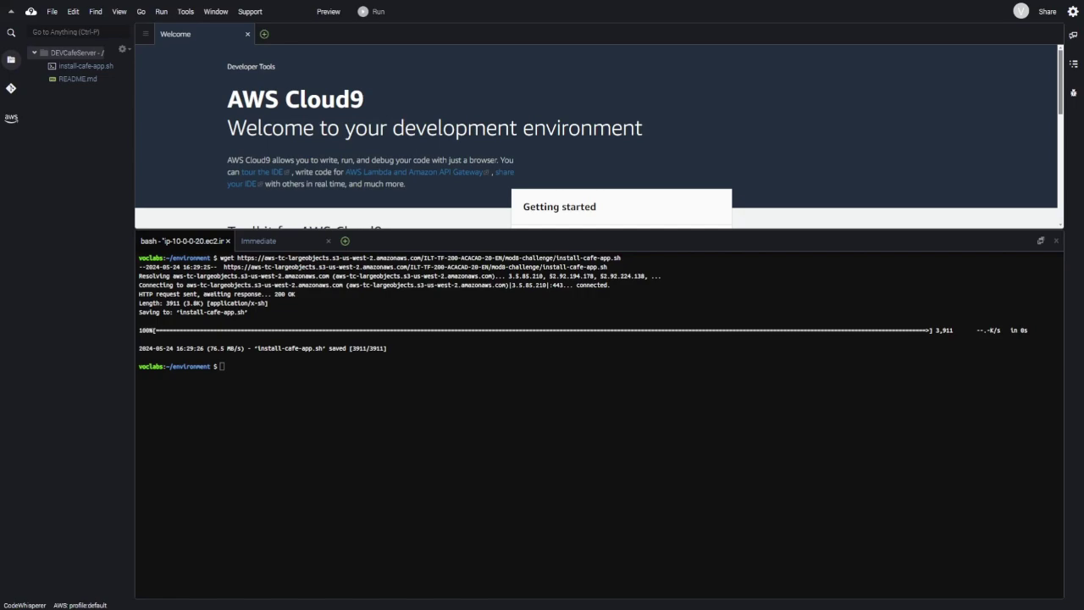
- Make install-cafe-app.sh executable with chmod +x and run it to completion
{"action": "right_click", "coordinate": [252, 407]}
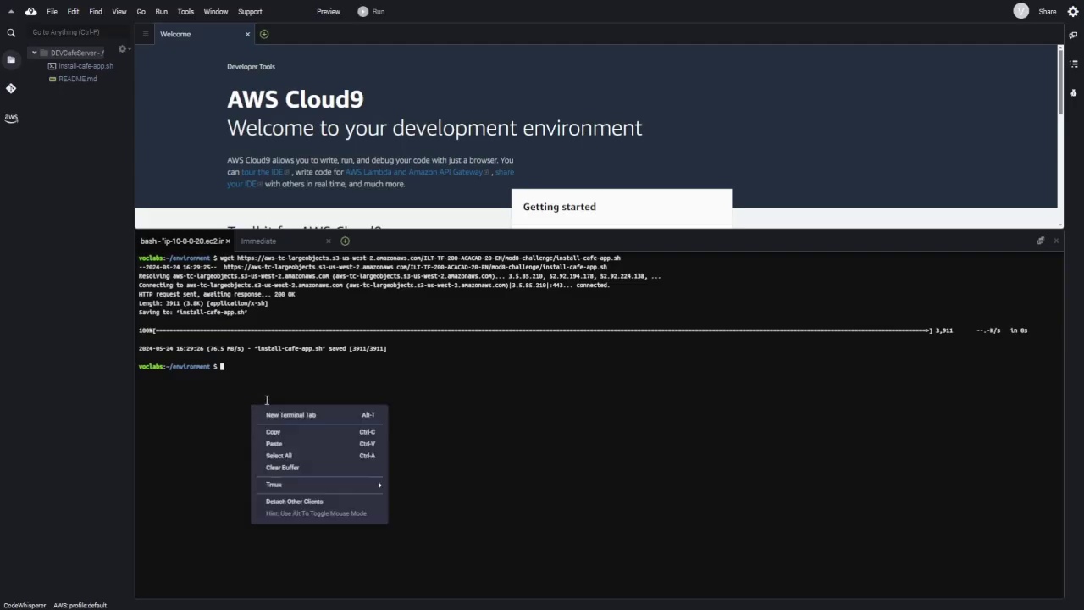
{"action": "left_click", "coordinate": [274, 443]}
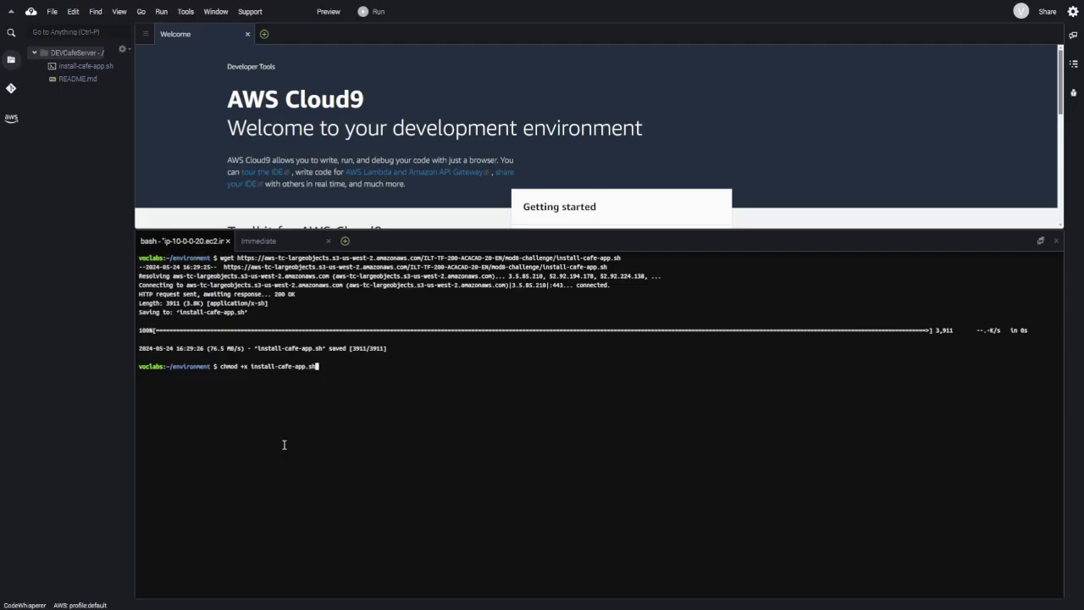
{"action": "key", "text": "Return"}
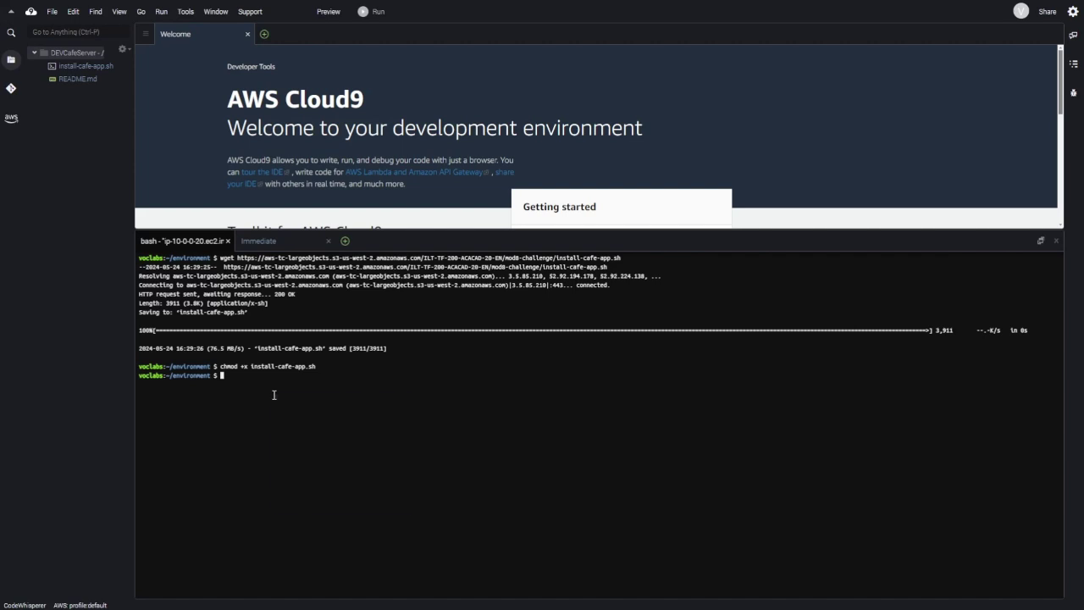
{"action": "right_click", "coordinate": [273, 395]}
{"action": "left_click", "coordinate": [317, 436]}
{"action": "key", "text": "Return"}
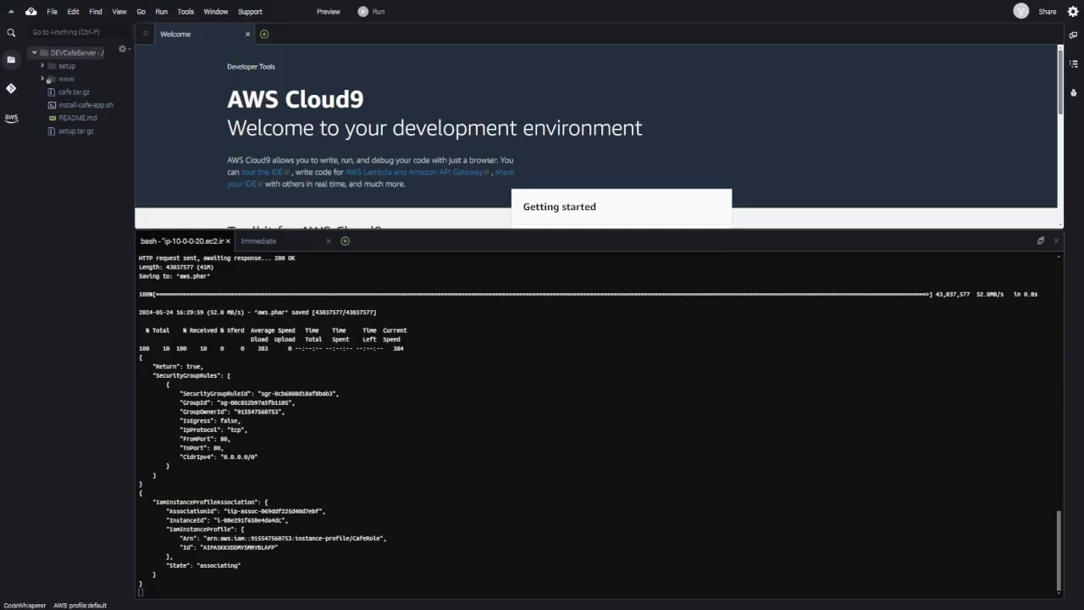
{"action": "left_click", "coordinate": [276, 488]}
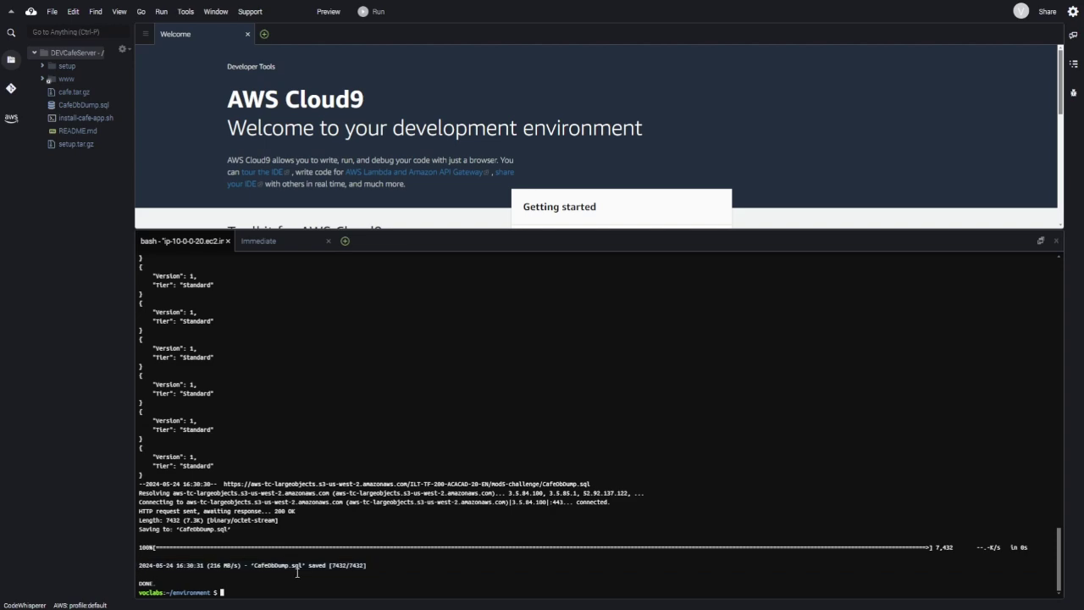
- Invite the new IAM user to DEVCafeServer with ReadWrite access, accepting the security warning
{"action": "left_click", "coordinate": [1048, 12]}
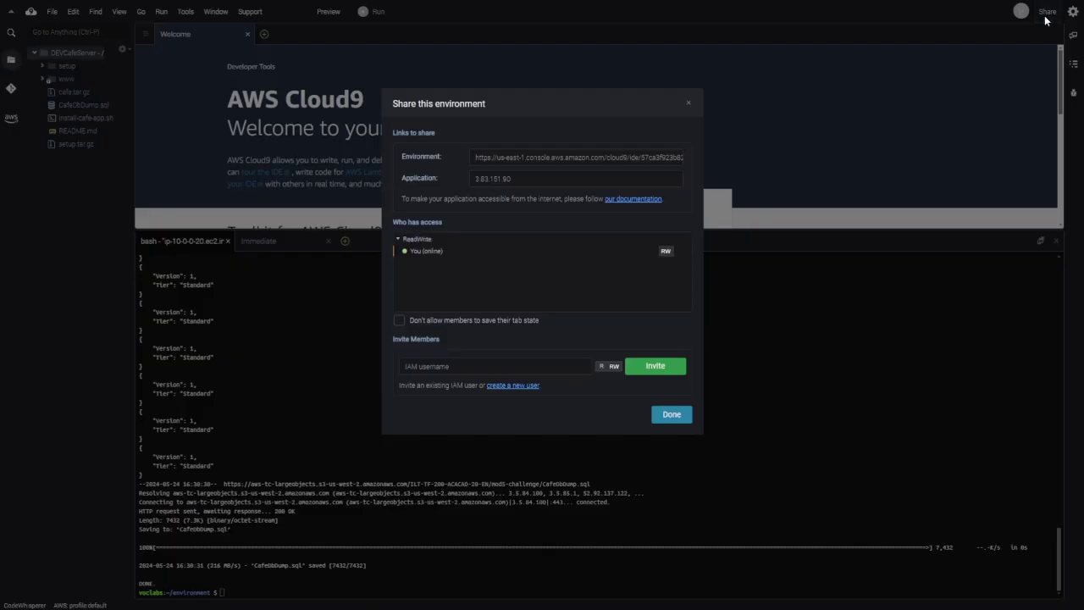
{"action": "left_click", "coordinate": [439, 361]}
{"action": "type", "text": "8"}
{"action": "type", "text": "ikhil"}
{"action": "left_click", "coordinate": [642, 371]}
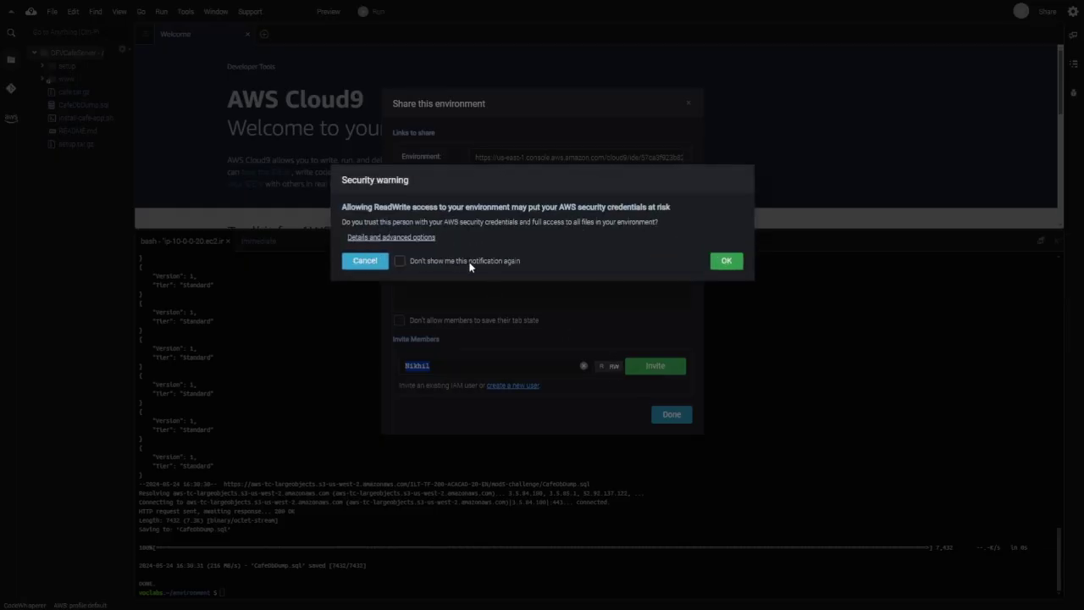
{"action": "left_click", "coordinate": [724, 261]}
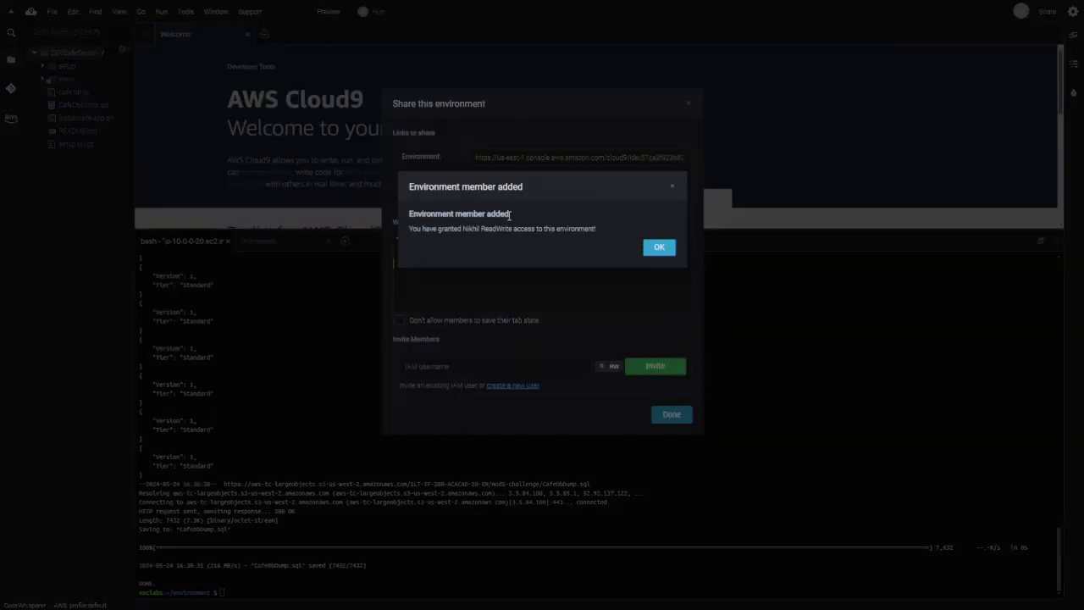
{"action": "left_click", "coordinate": [664, 251]}
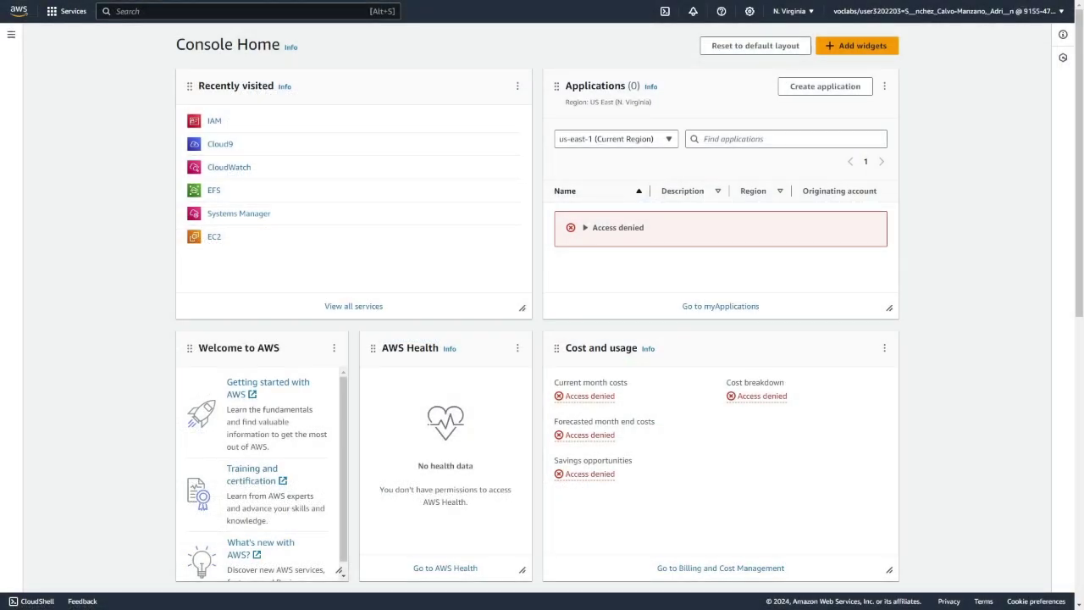
- Copy the new user's console sign-in link from IAM Security credentials
{"action": "left_click", "coordinate": [214, 121]}
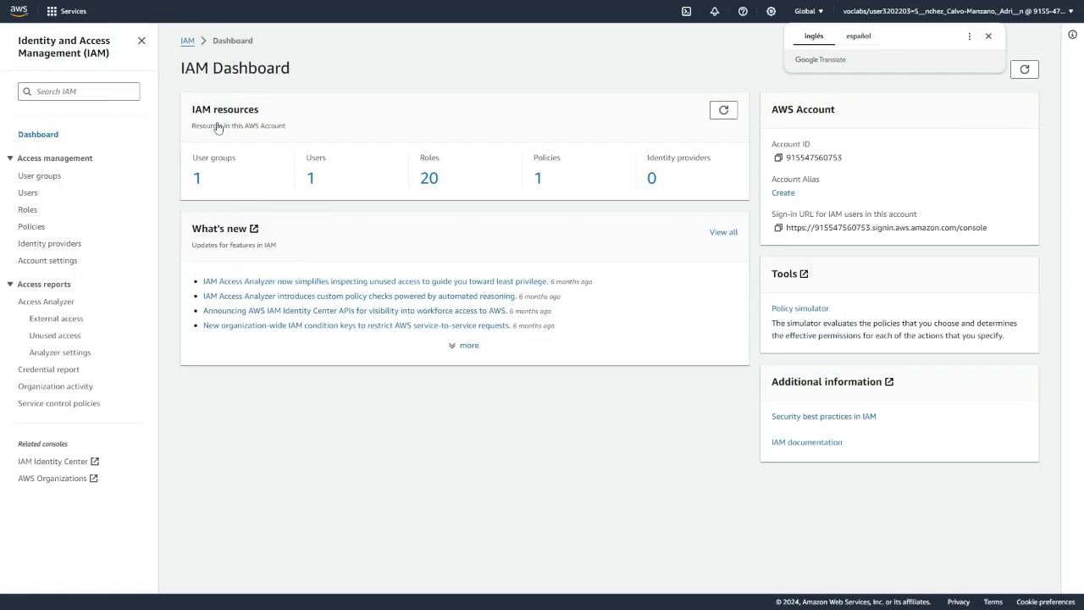
{"action": "left_click", "coordinate": [29, 194]}
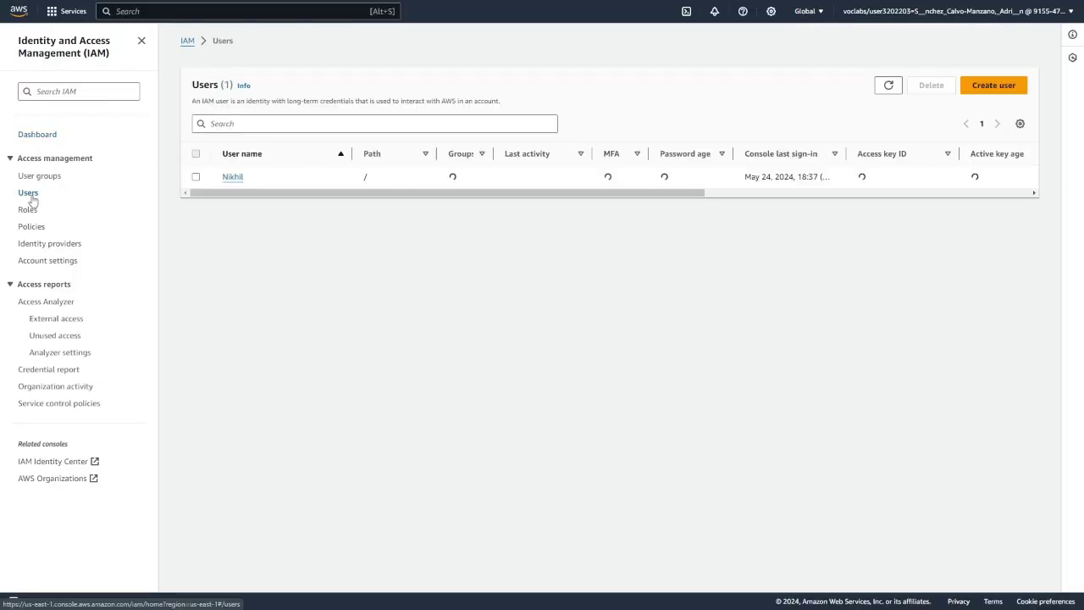
{"action": "left_click", "coordinate": [234, 185]}
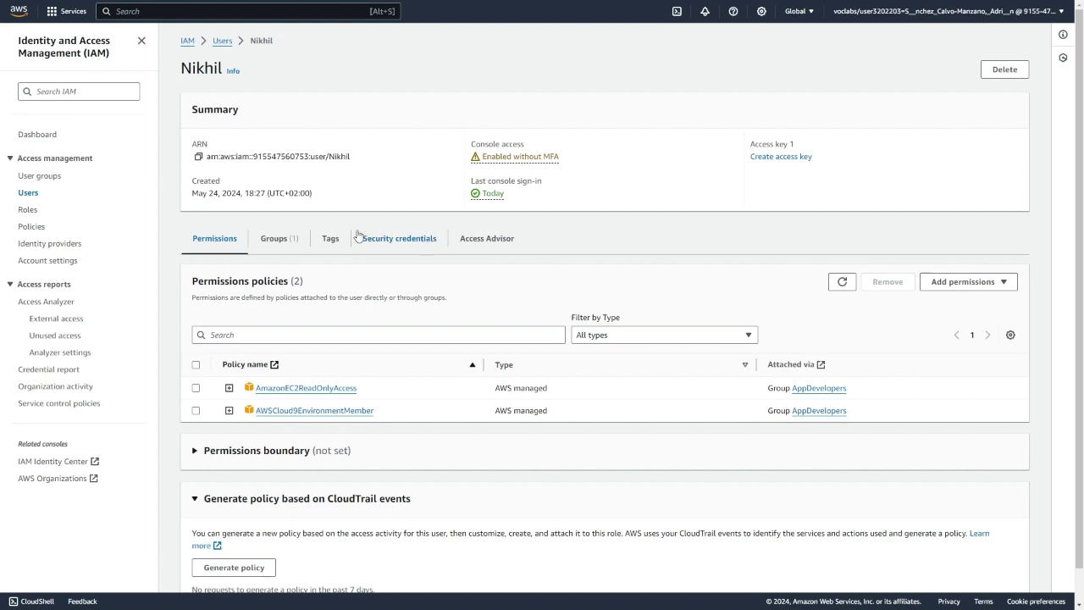
{"action": "left_click", "coordinate": [379, 246]}
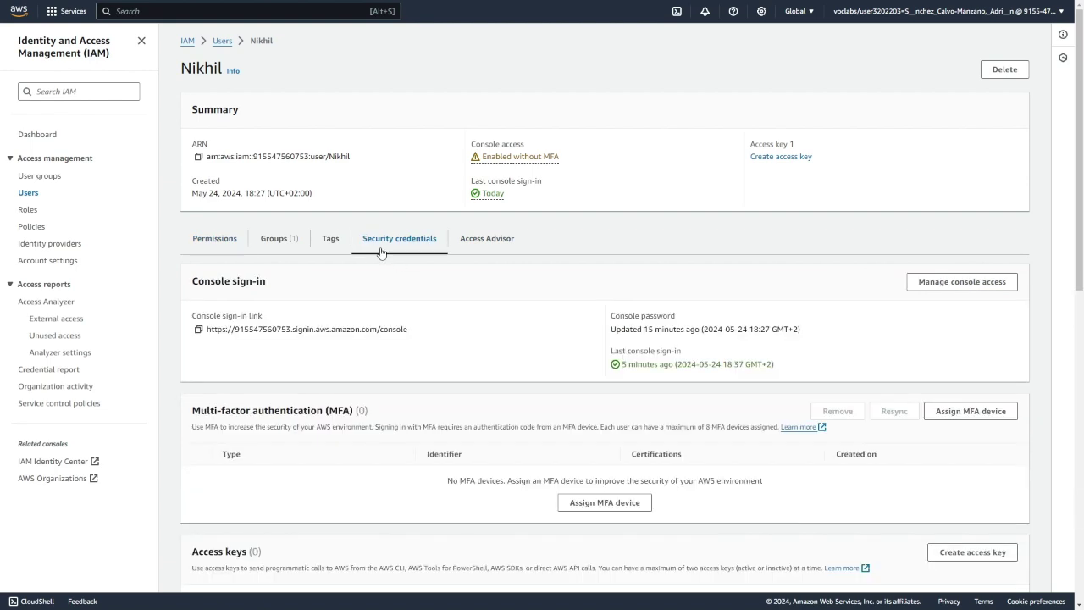
{"action": "left_click", "coordinate": [197, 330]}
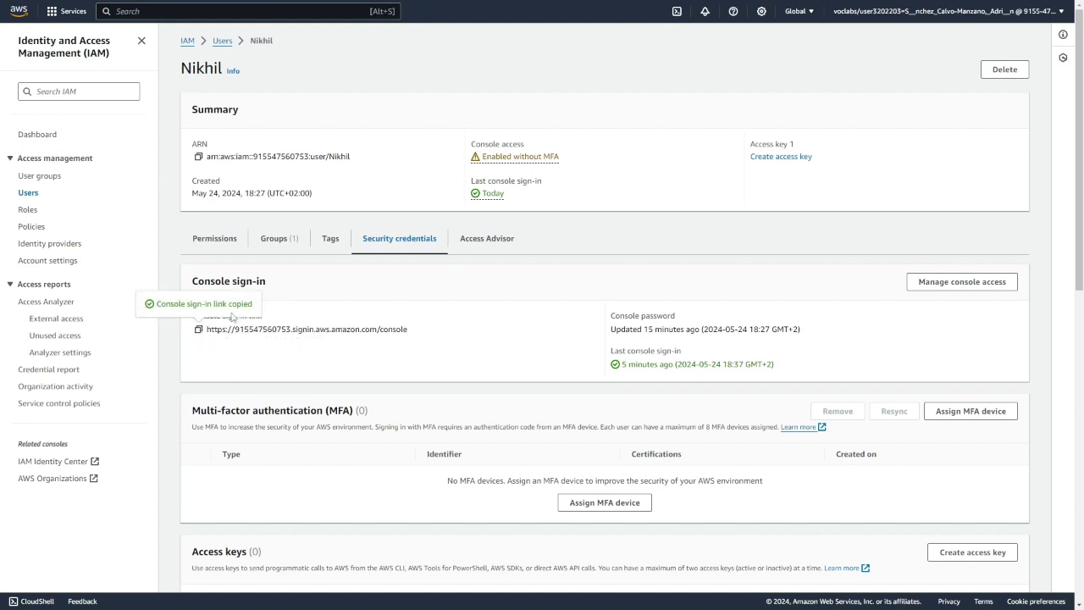
{"action": "key", "text": "ctrl+t"}
- Open the pasted sign-in URL and log in with the IAM user's saved username and password
{"action": "left_click", "coordinate": [415, 197]}
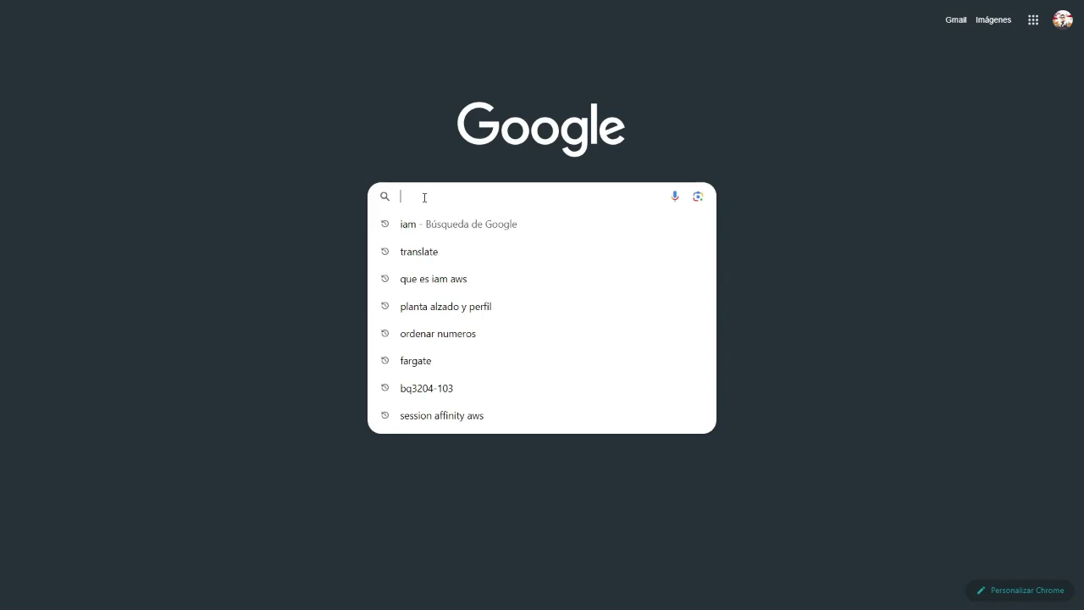
{"action": "key", "text": "ctrl+v"}
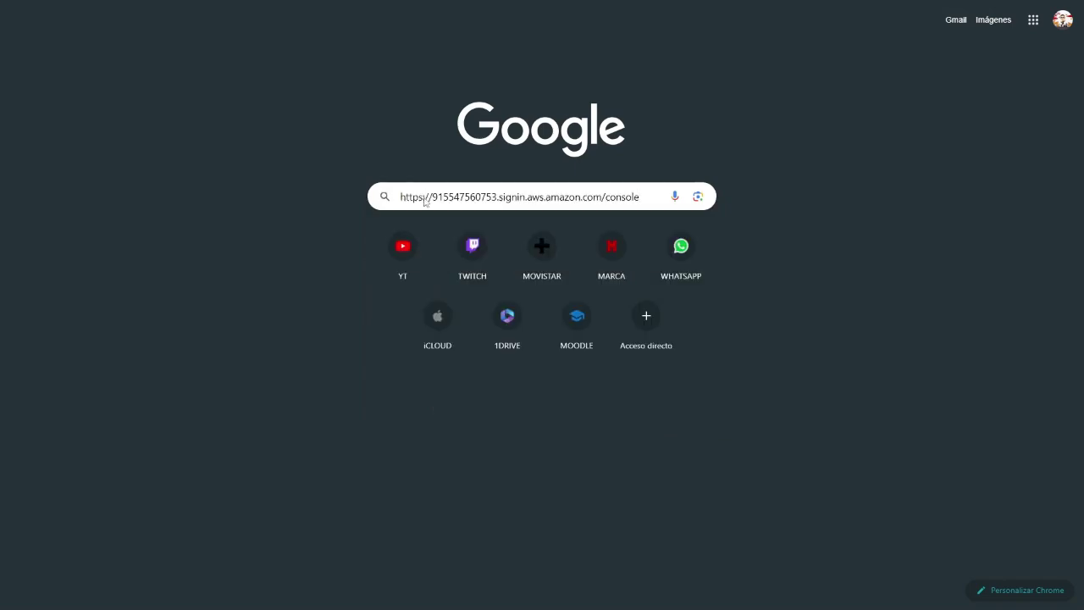
{"action": "key", "text": "Return"}
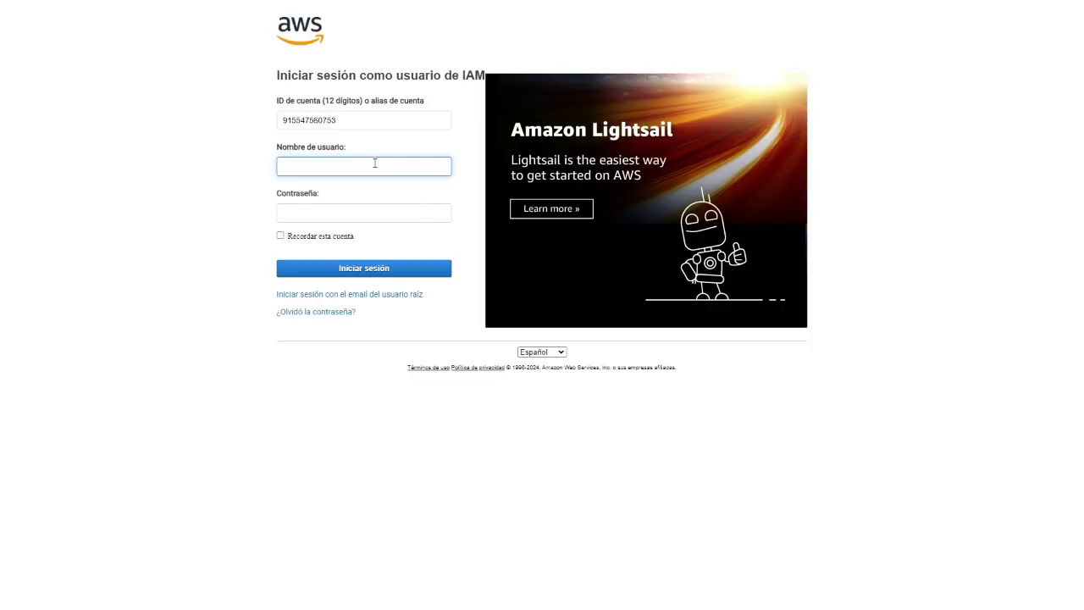
{"action": "left_click", "coordinate": [312, 165]}
{"action": "type", "text": "Nikhil"}
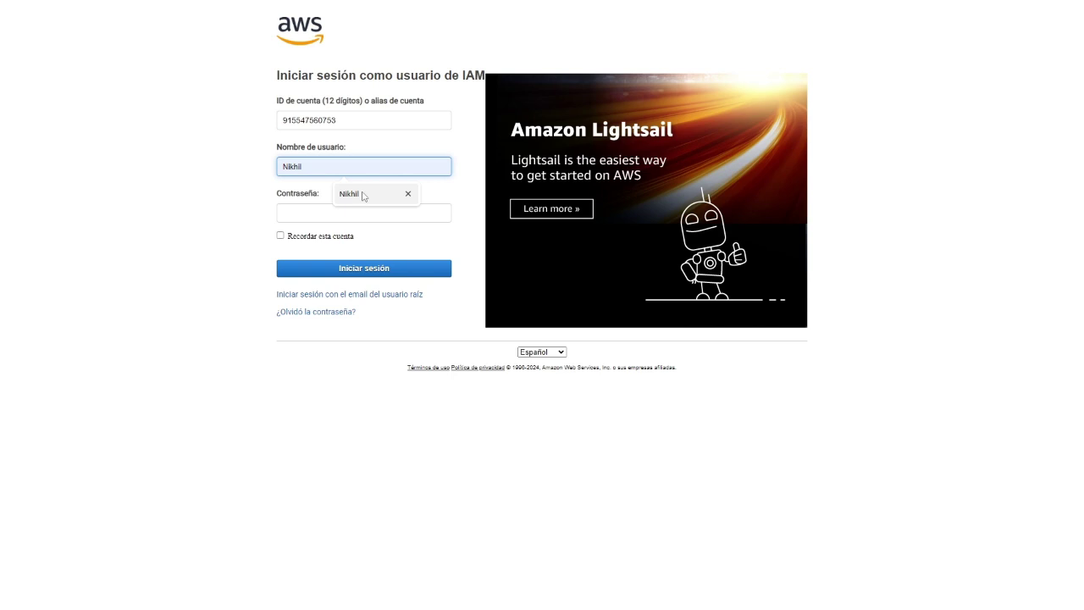
{"action": "left_click", "coordinate": [363, 196]}
{"action": "left_click", "coordinate": [310, 212]}
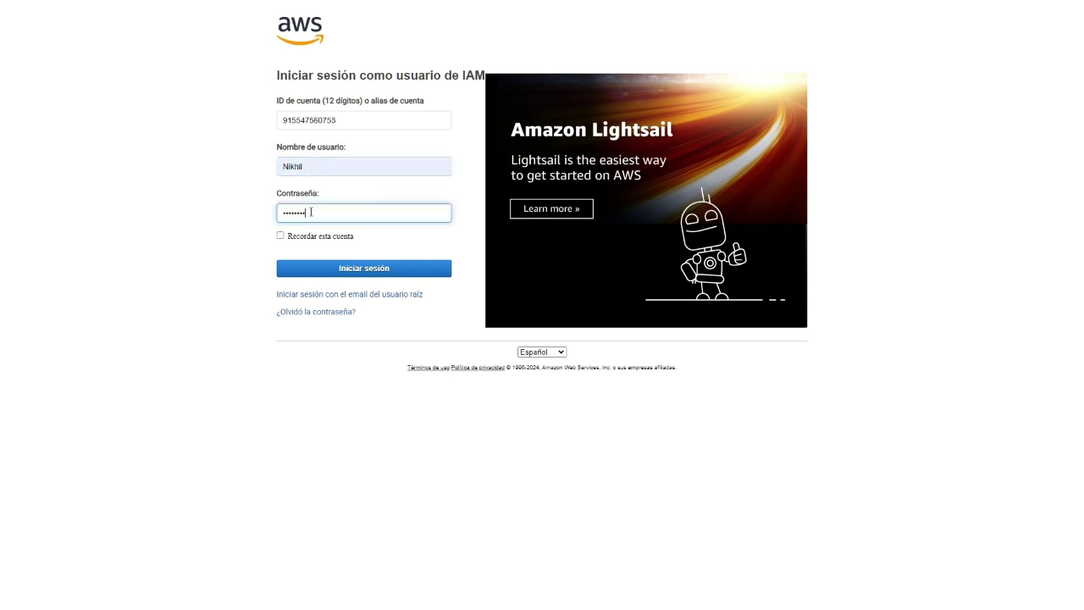
{"action": "left_click", "coordinate": [369, 269]}
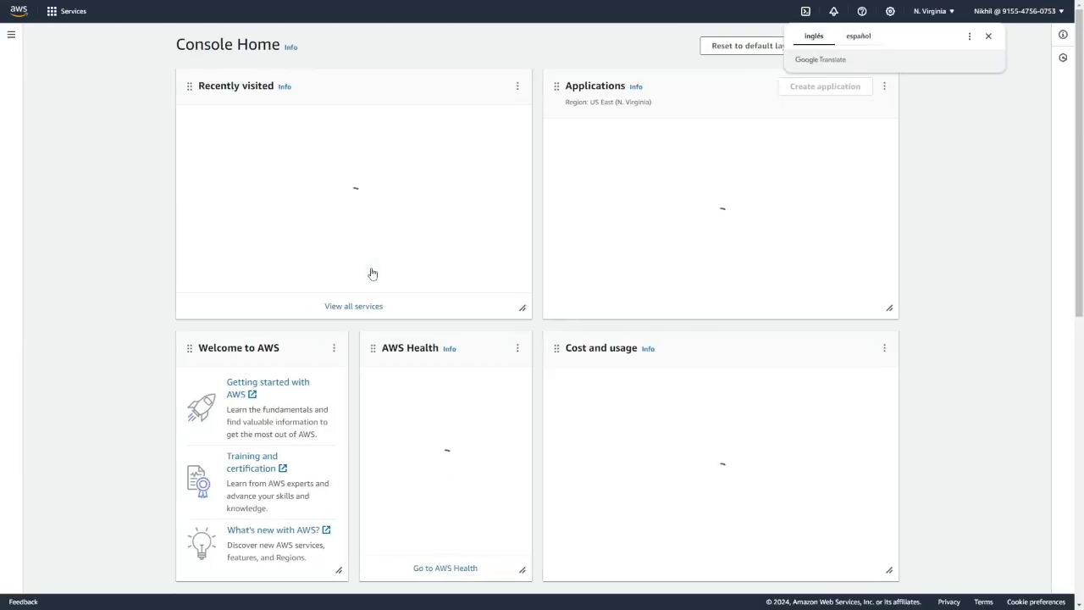
- Dismiss the translation popup and check the signed-in account details
{"action": "left_click", "coordinate": [989, 36]}
{"action": "left_click", "coordinate": [982, 21]}
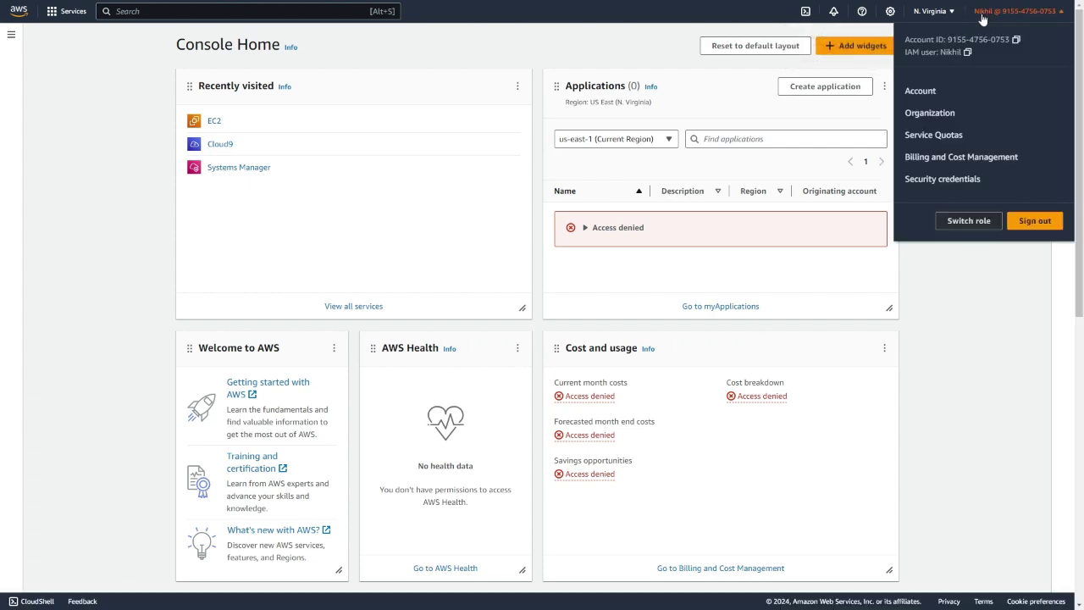
{"action": "left_click", "coordinate": [962, 279]}
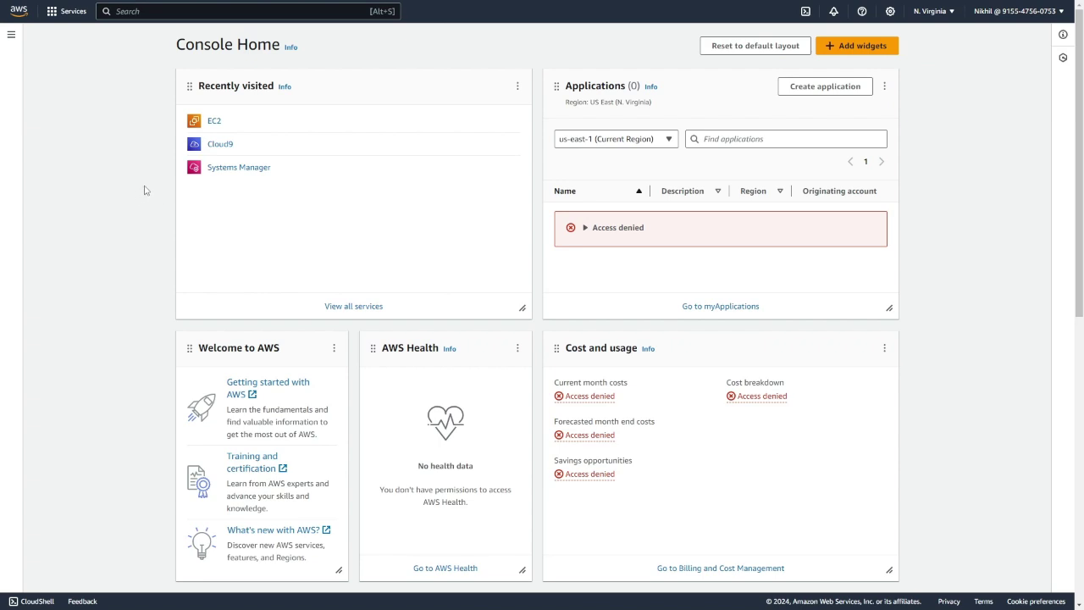
- Copy the DEVCafeServer instance's public IPv4 address 3.83.151.90 from EC2 Instances
{"action": "left_click", "coordinate": [216, 123]}
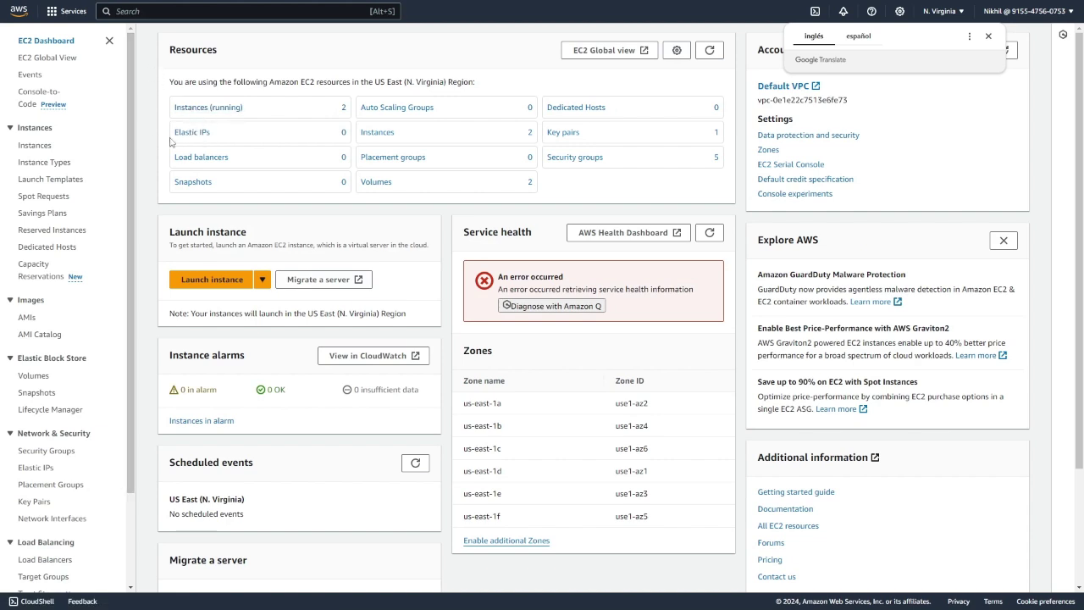
{"action": "left_click", "coordinate": [39, 148]}
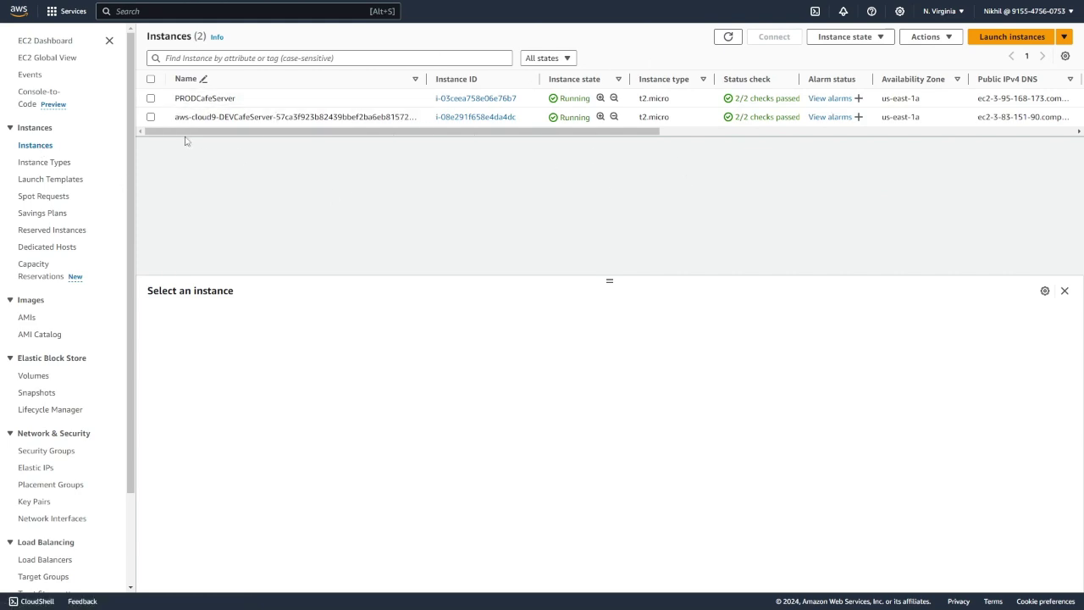
{"action": "left_click", "coordinate": [151, 117]}
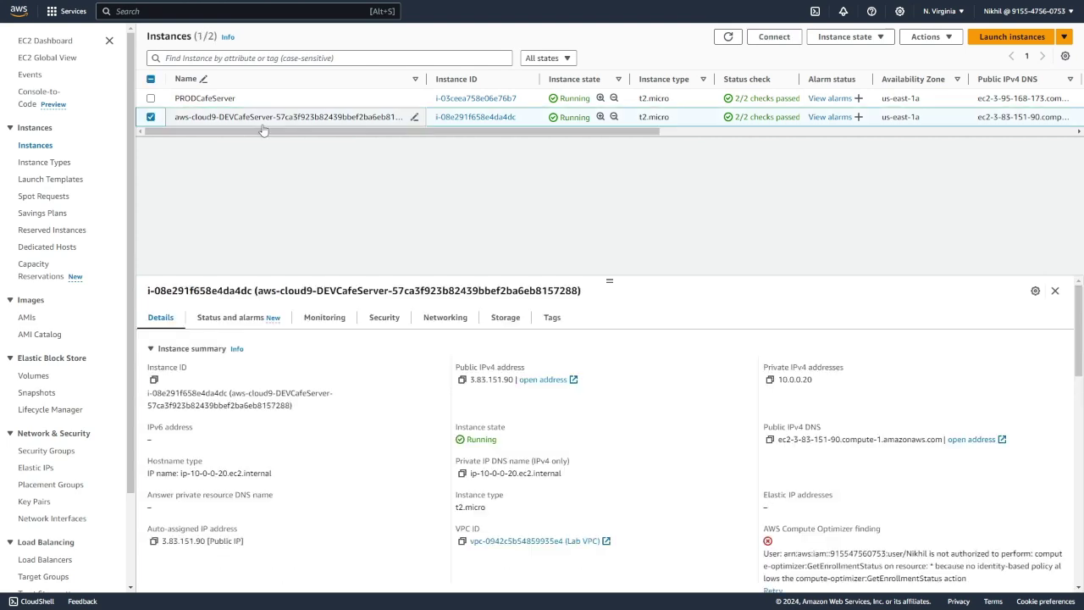
{"action": "left_click", "coordinate": [464, 381]}
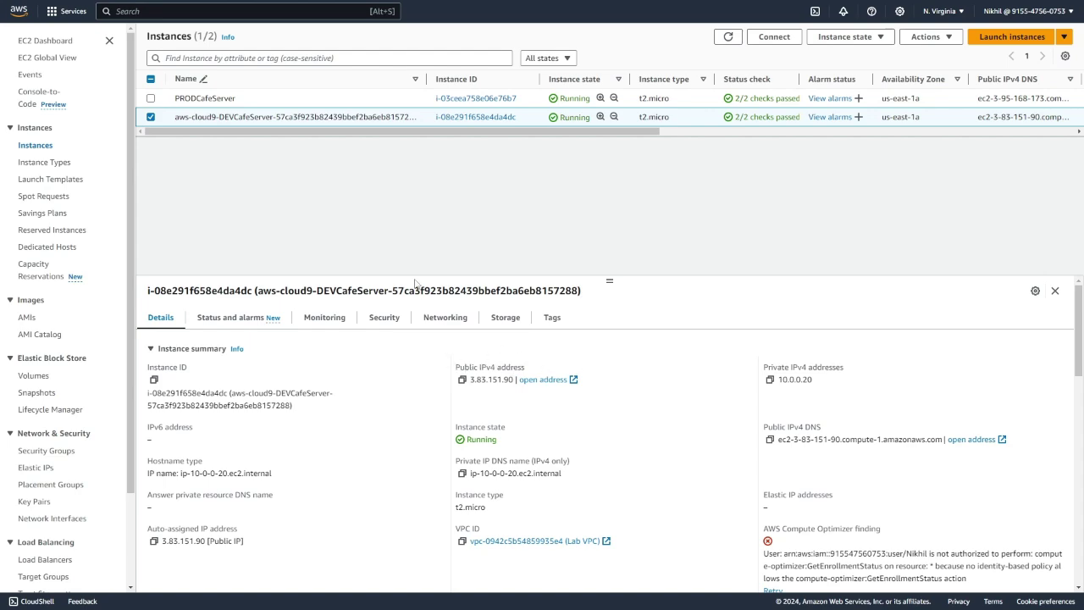
{"action": "key", "text": "ctrl+t"}
{"action": "left_click", "coordinate": [433, 200]}
{"action": "type", "text": "http"}
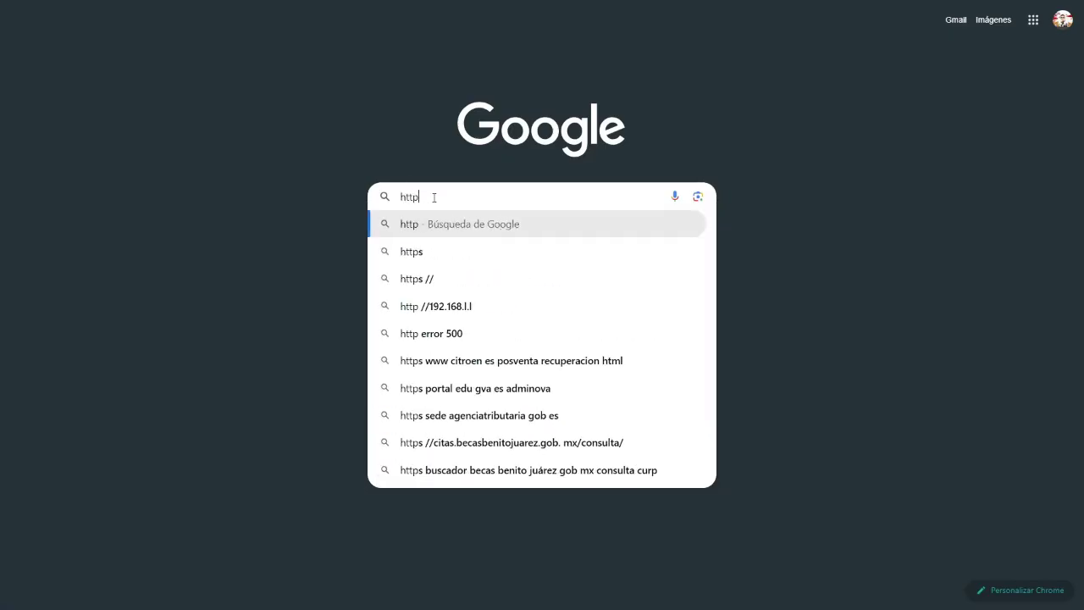
{"action": "type", "text": "://"}
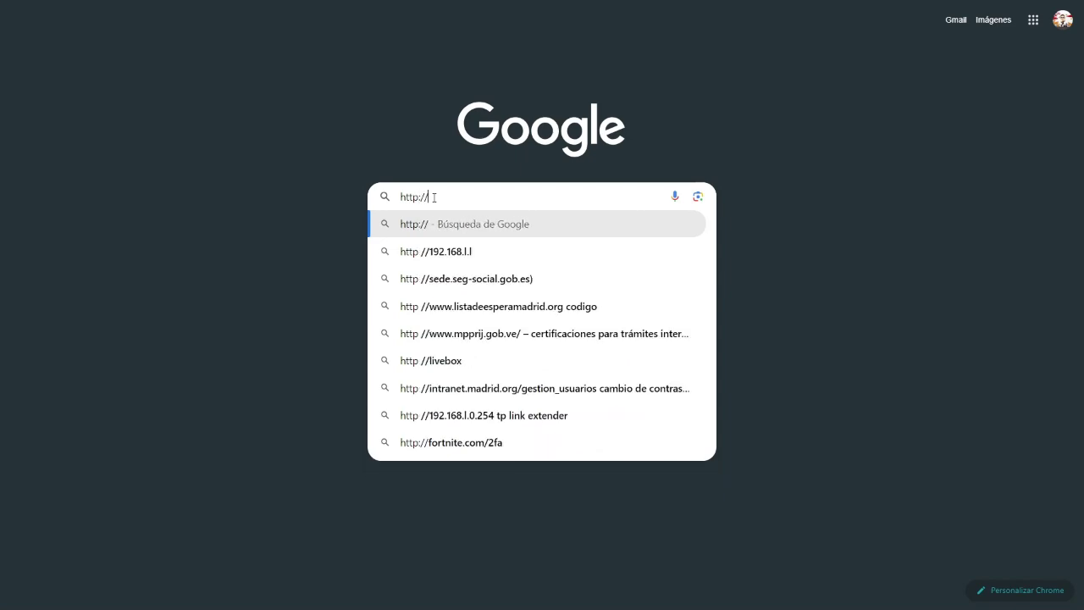
{"action": "key", "text": "ctrl+v"}
{"action": "key", "text": "Return"}
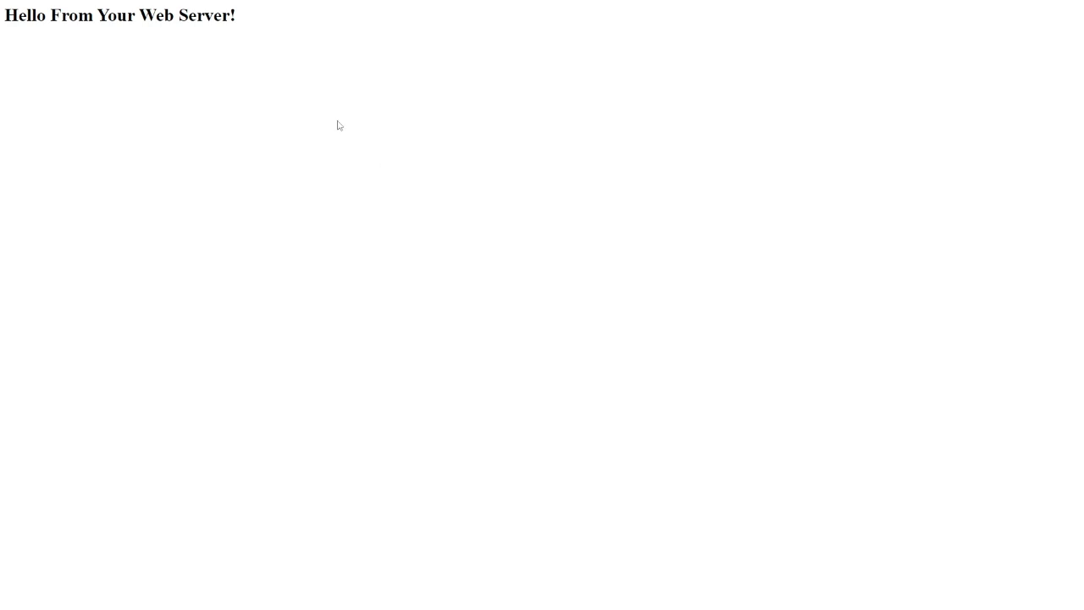
- Select the 'Hello From Your Web Server!' heading text on the page
{"action": "left_click_drag", "start_coordinate": [237, 16], "coordinate": [10, 20]}
{"action": "left_click", "coordinate": [111, 31]}
{"action": "left_click_drag", "start_coordinate": [139, 15], "coordinate": [232, 14]}
{"action": "left_click", "coordinate": [245, 19]}
{"action": "left_click_drag", "start_coordinate": [258, 40], "coordinate": [5, 36]}
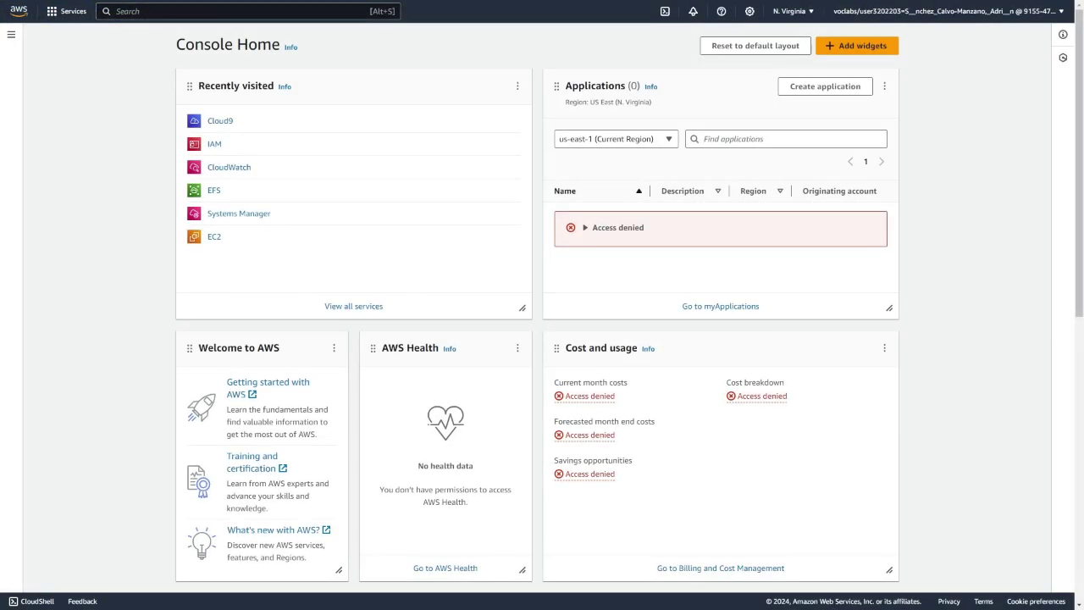
- Copy the IAM user's console sign-in link from Security credentials again, into a fresh tab
{"action": "left_click", "coordinate": [217, 149]}
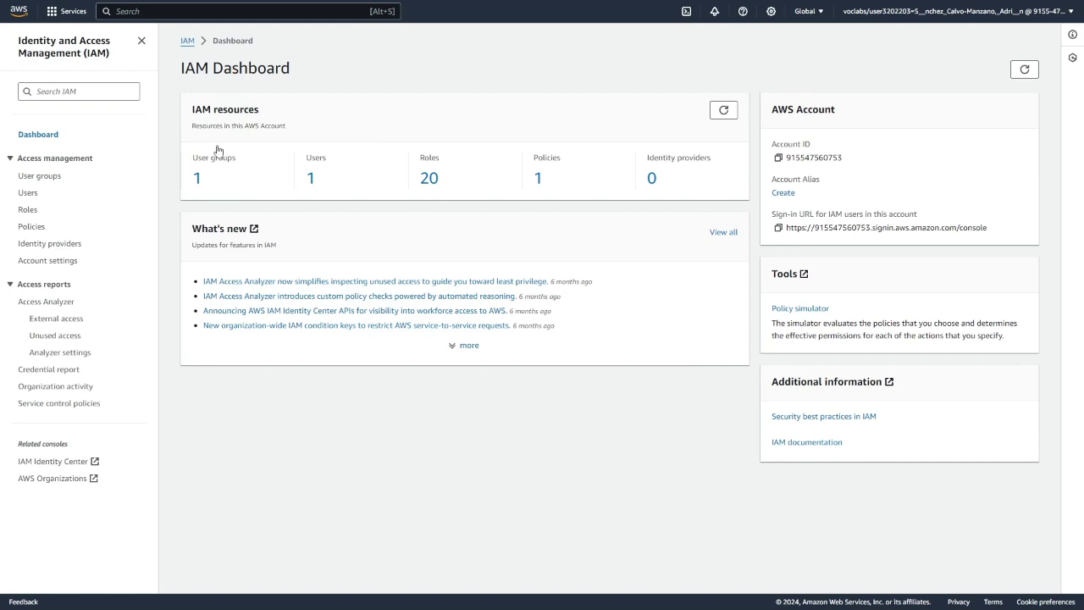
{"action": "left_click", "coordinate": [29, 194]}
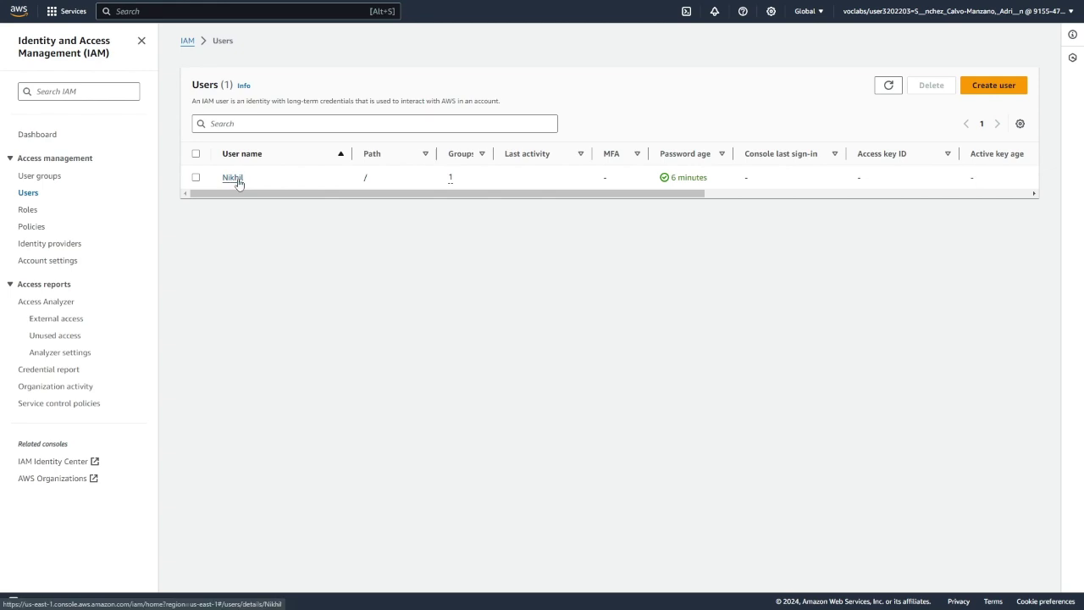
{"action": "left_click", "coordinate": [237, 178]}
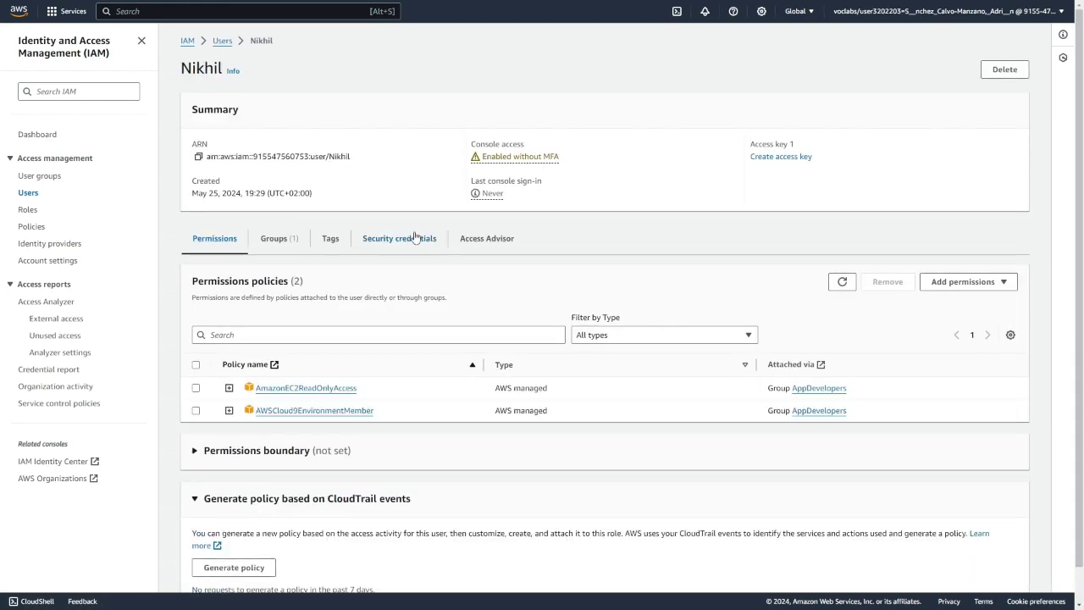
{"action": "left_click", "coordinate": [386, 249]}
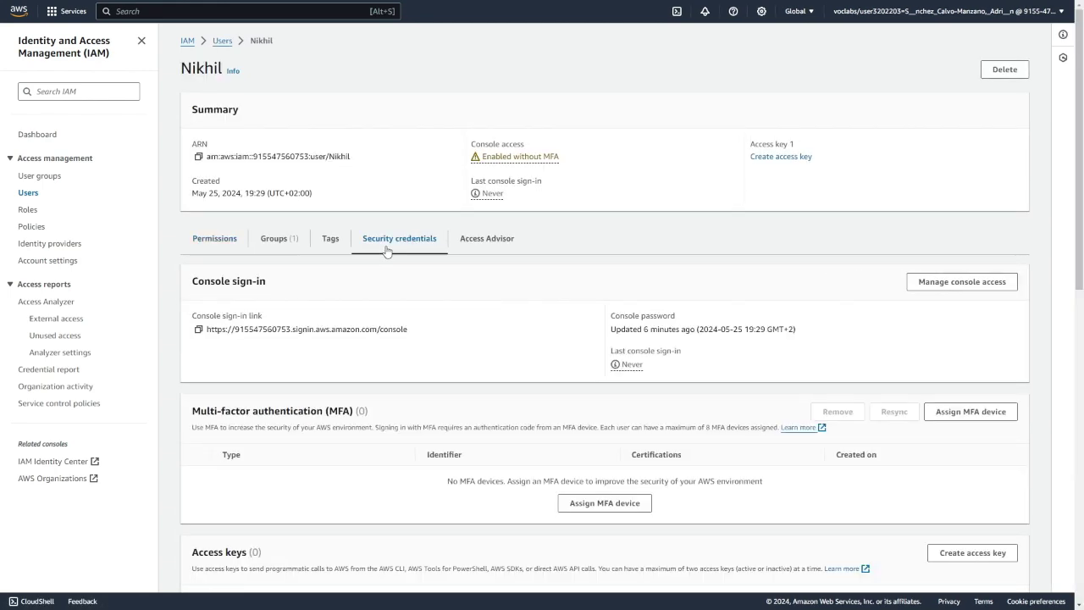
{"action": "left_click_drag", "start_coordinate": [192, 316], "coordinate": [259, 314]}
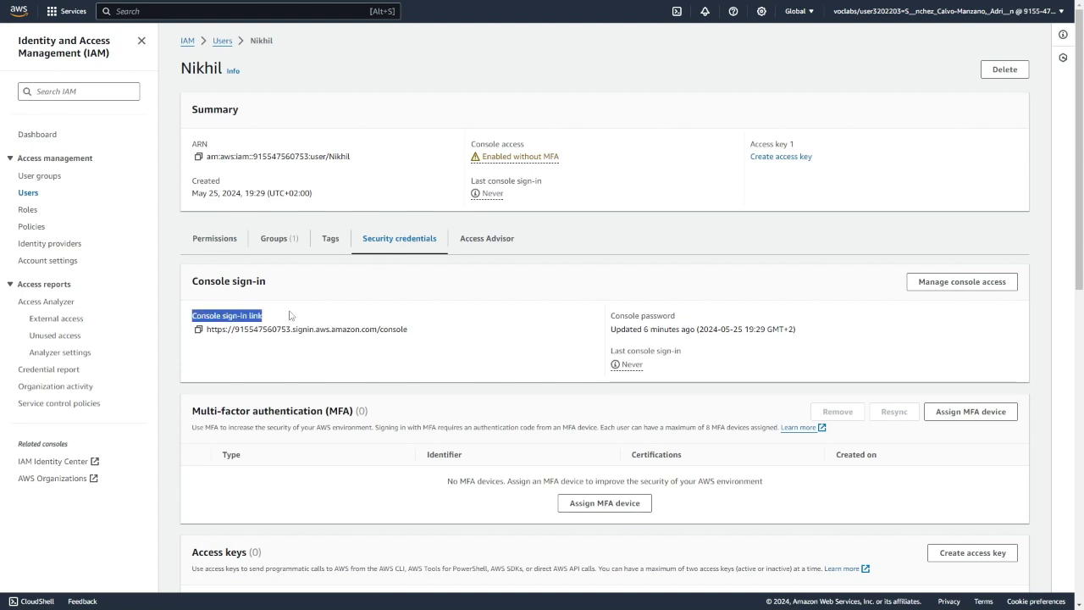
{"action": "left_click", "coordinate": [293, 315]}
{"action": "left_click", "coordinate": [198, 329]}
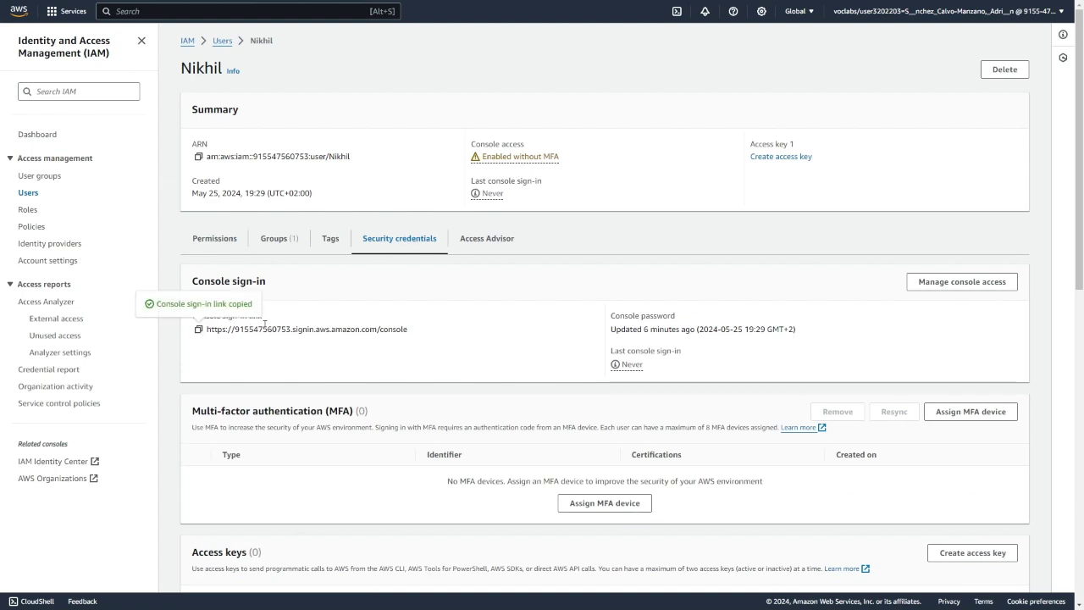
{"action": "key", "text": "ctrl+t"}
{"action": "left_click", "coordinate": [438, 206]}
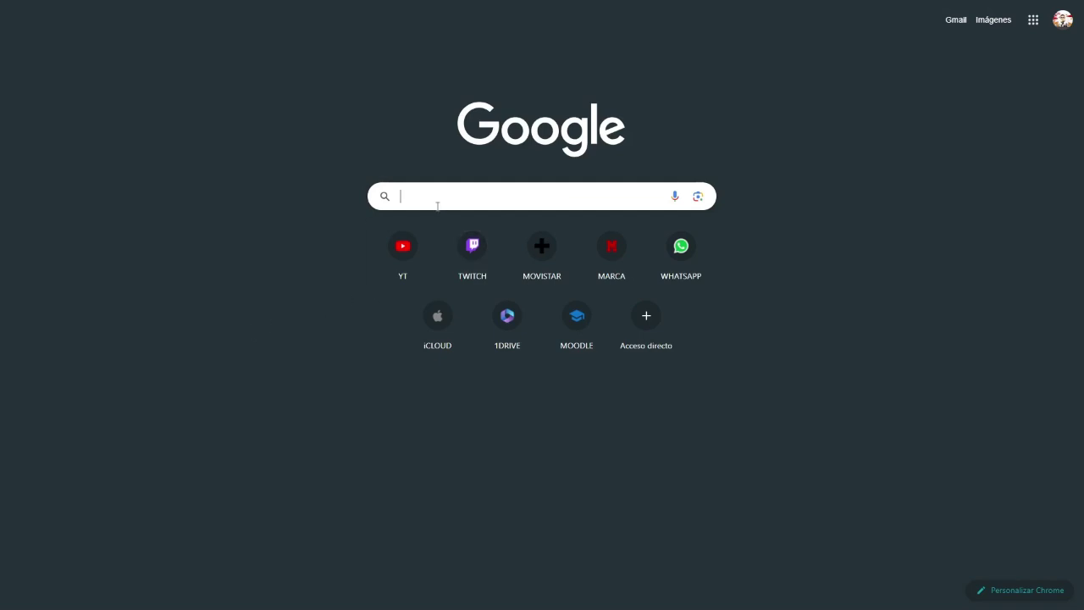
- Sign back in as the IAM user via the pasted sign-in link, using the saved username and password
{"action": "key", "text": "ctrl+v"}
{"action": "key", "text": "Escape"}
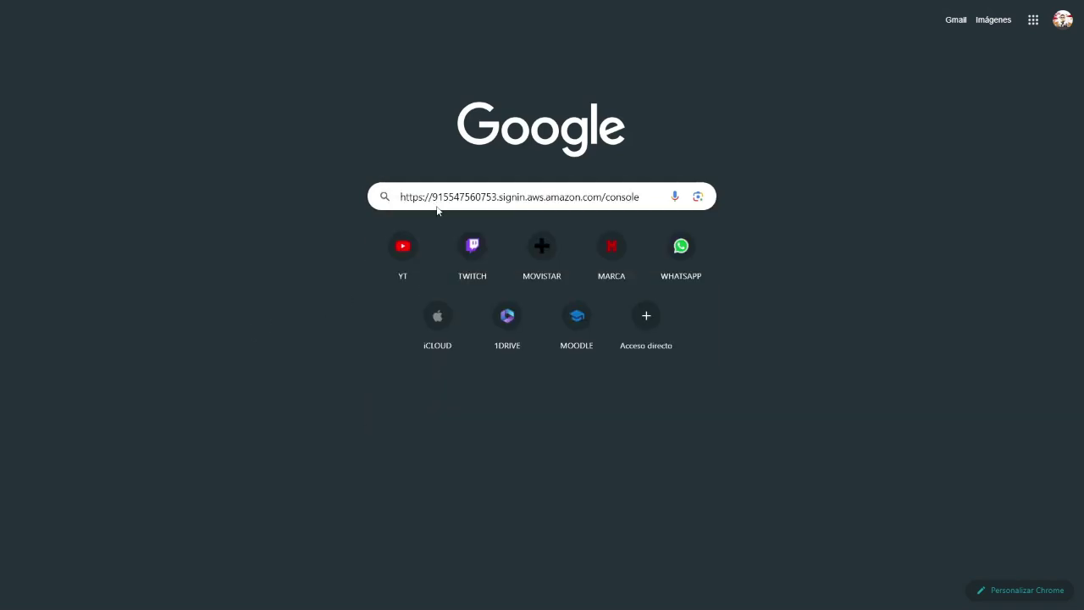
{"action": "key", "text": "Return"}
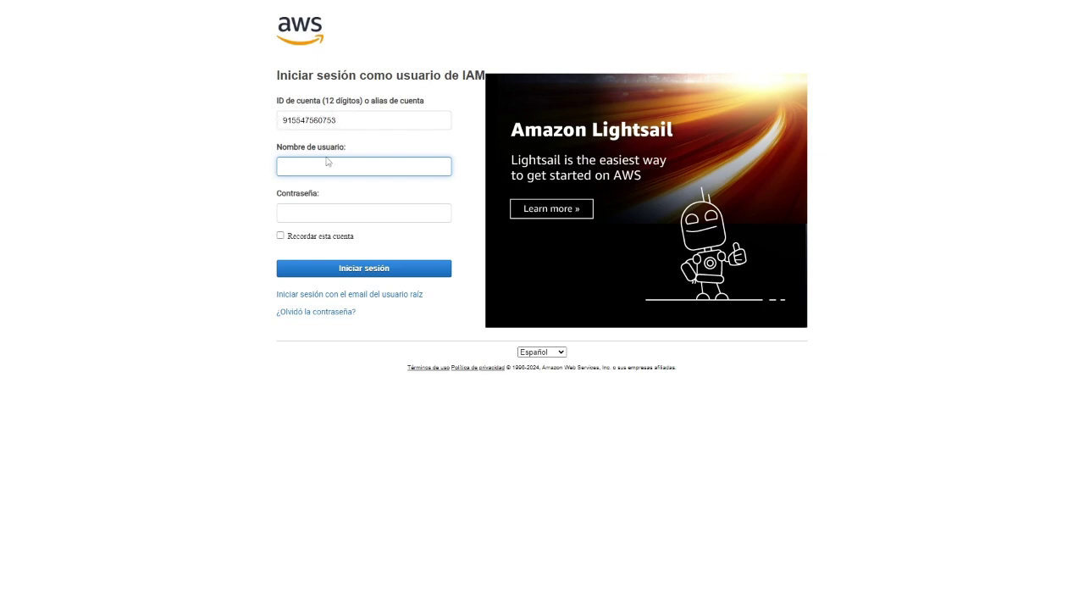
{"action": "type", "text": "Nikhil"}
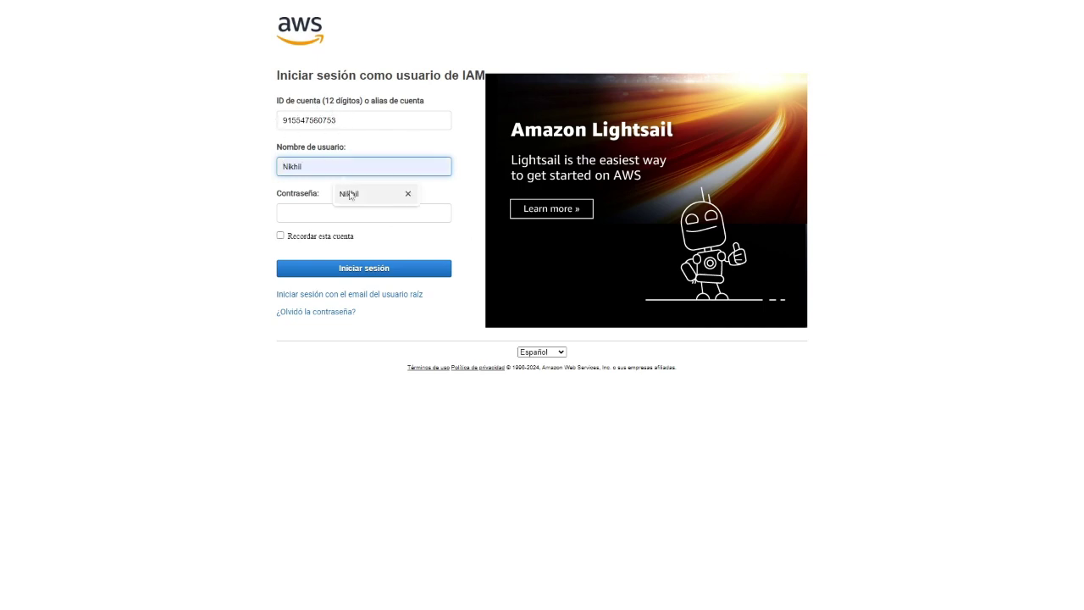
{"action": "left_click", "coordinate": [335, 193]}
{"action": "left_click", "coordinate": [303, 212]}
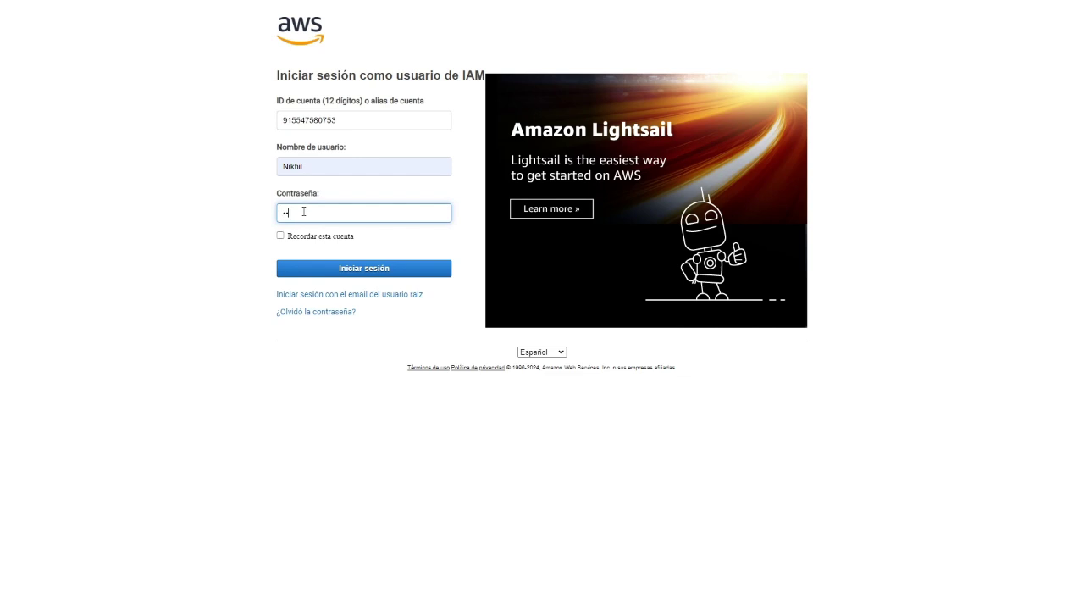
{"action": "left_click", "coordinate": [400, 275]}
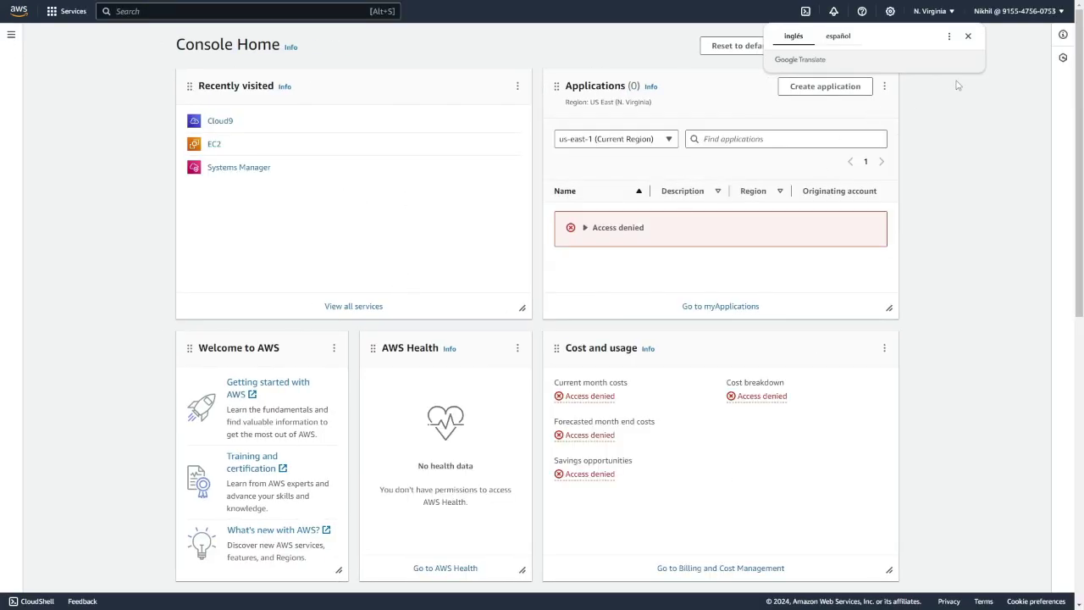
- Copy the DEVCafeServer instance's public IPv4 address 3.83.140.17 from the EC2 instances list into a new tab
{"action": "left_click", "coordinate": [968, 36]}
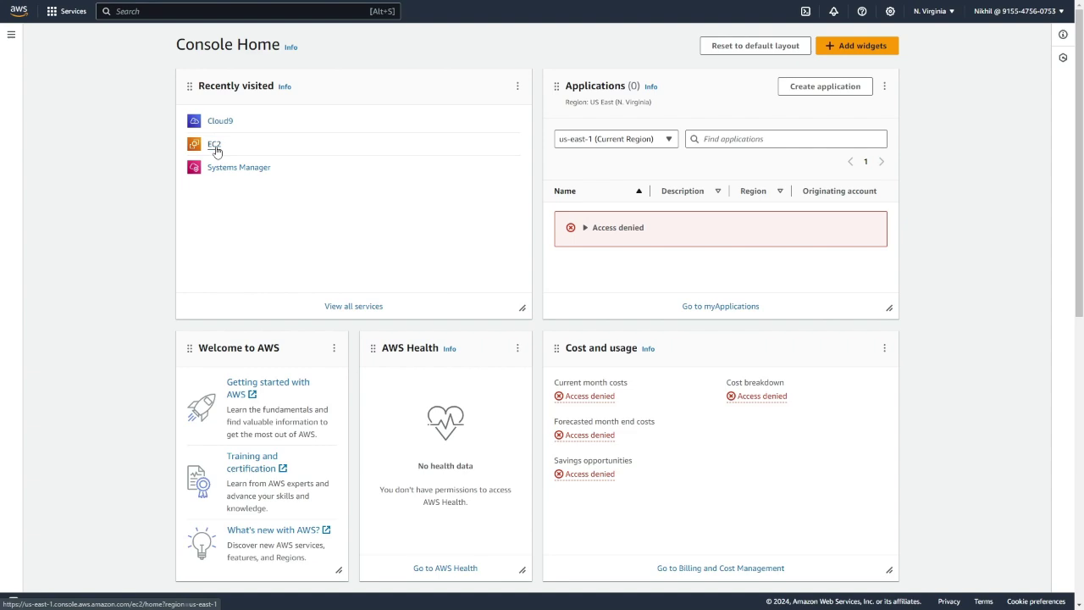
{"action": "left_click", "coordinate": [214, 145]}
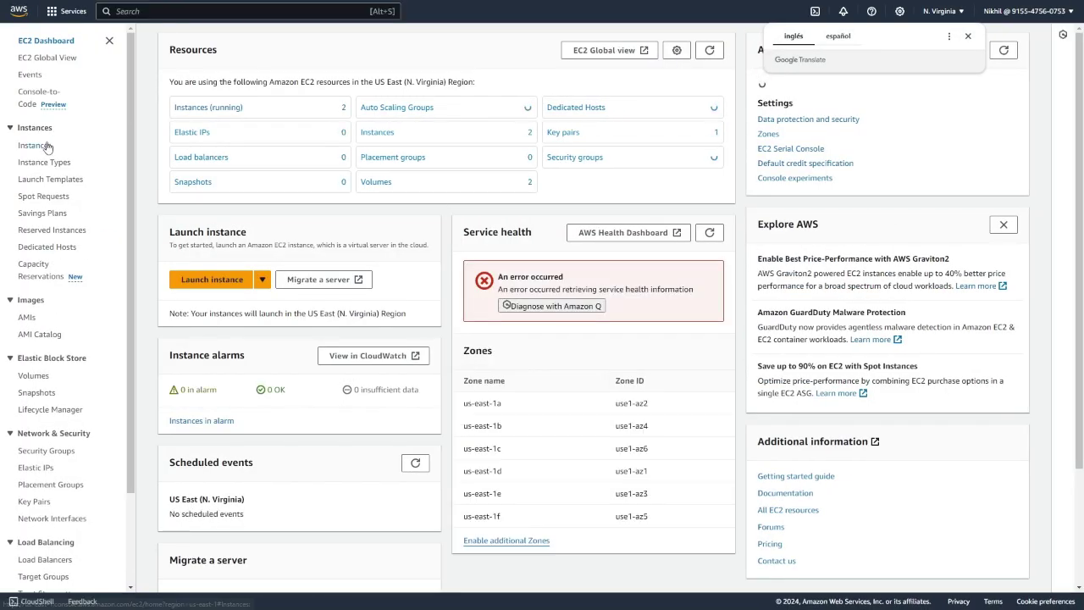
{"action": "left_click", "coordinate": [35, 145]}
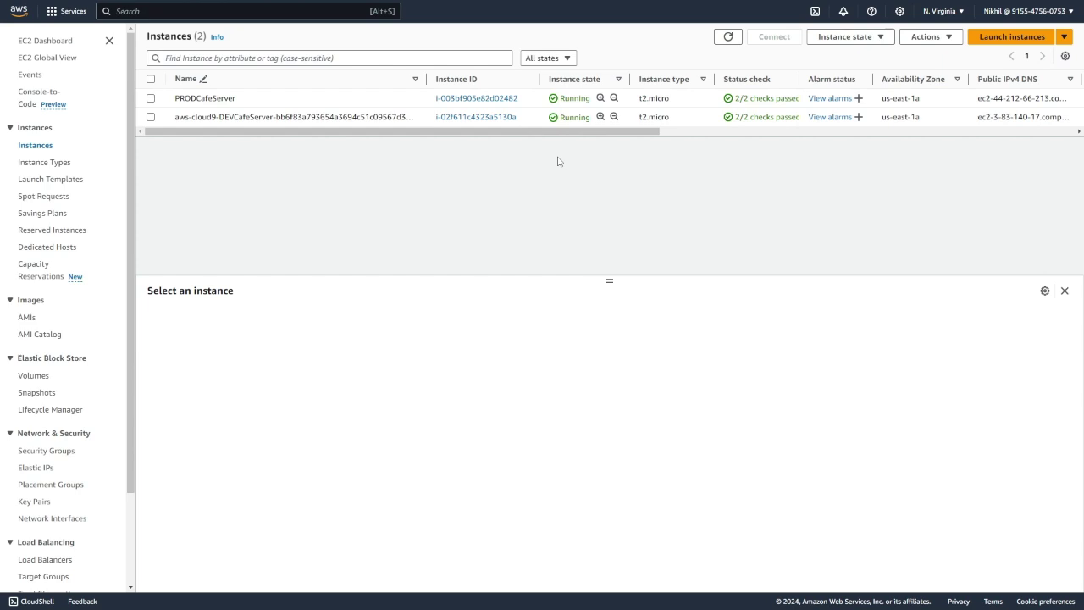
{"action": "left_click", "coordinate": [151, 116]}
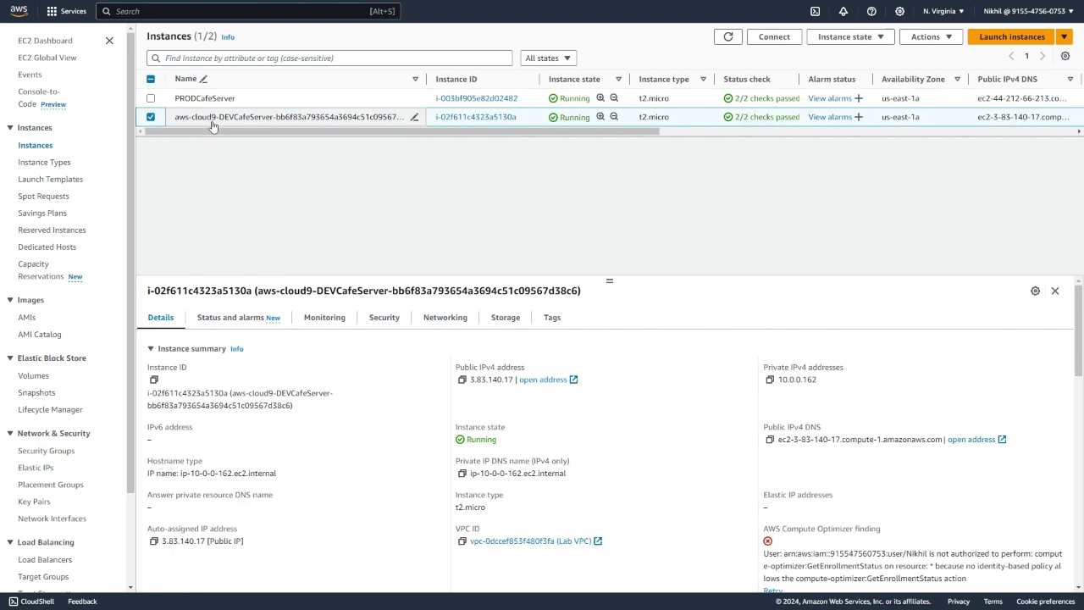
{"action": "left_click", "coordinate": [462, 380]}
{"action": "key", "text": "ctrl+t"}
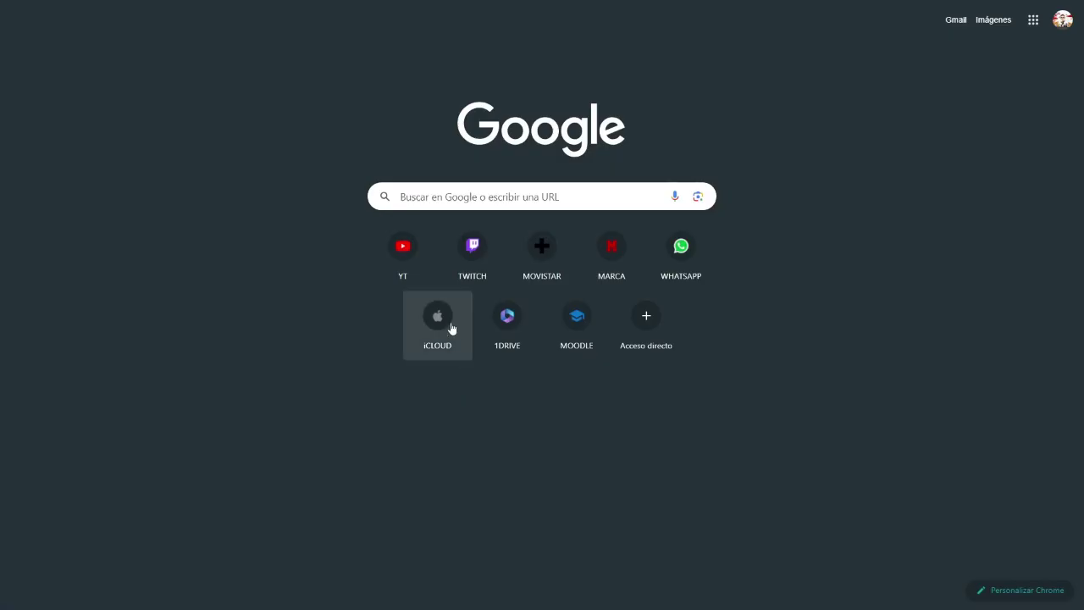
{"action": "left_click", "coordinate": [427, 197]}
{"action": "type", "text": "h"}
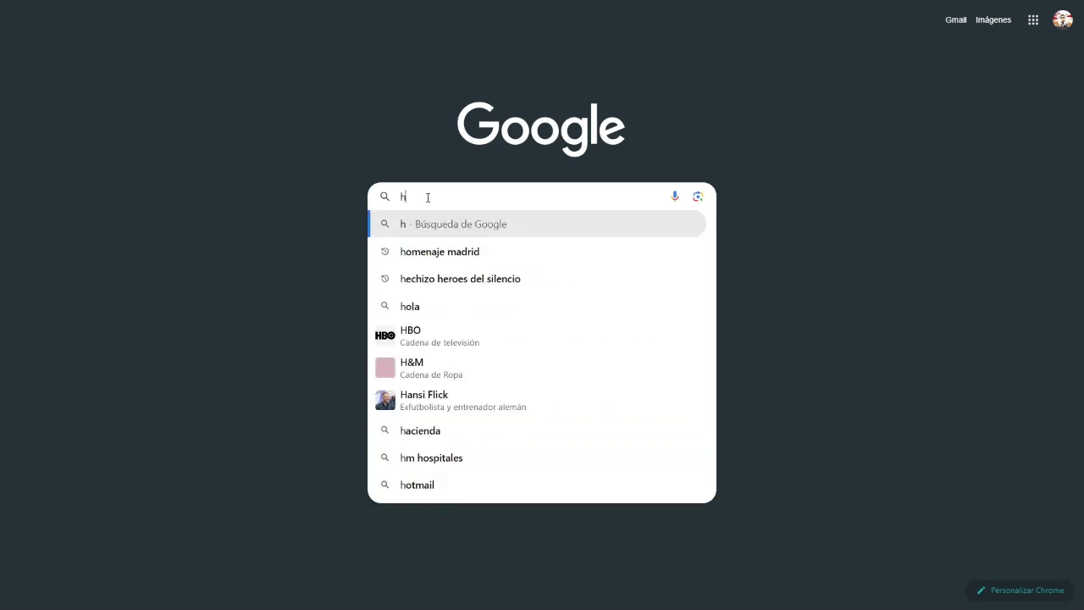
{"action": "type", "text": "ttp://"}
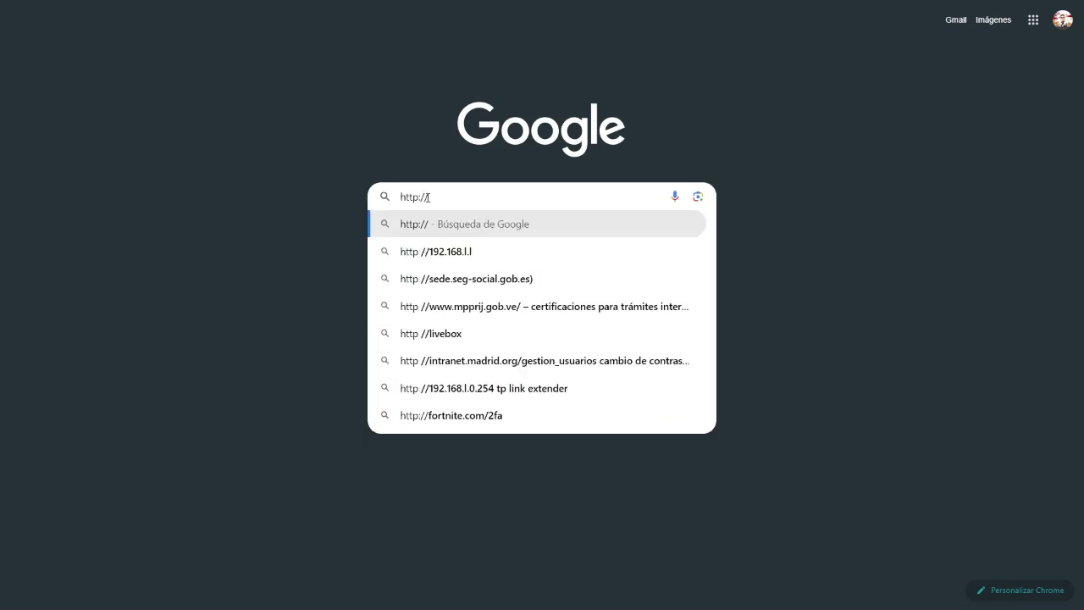
{"action": "key", "text": "ctrl+v"}
{"action": "key", "text": "Return"}
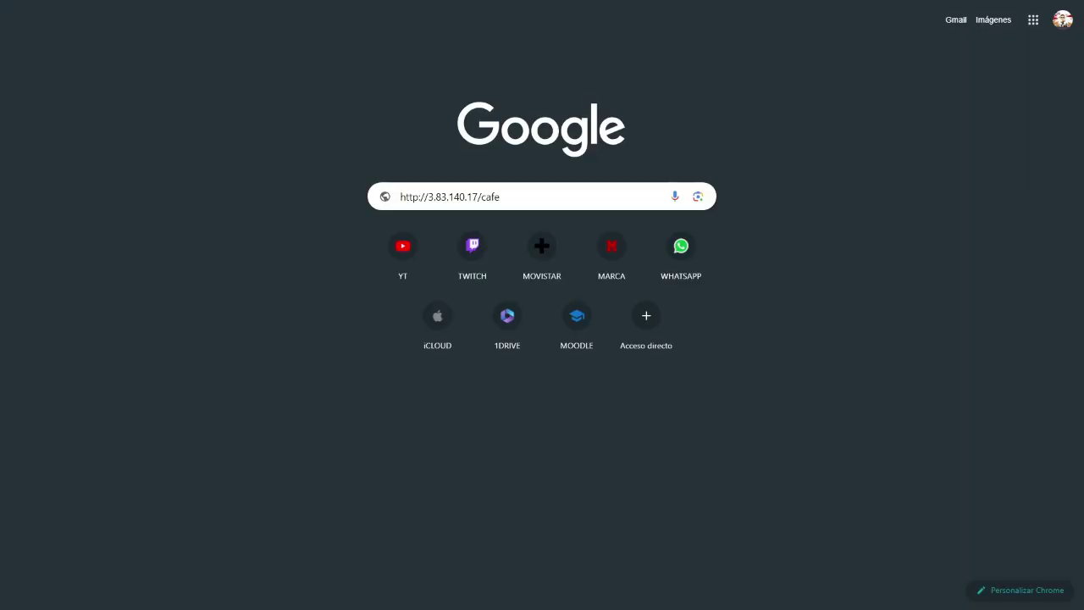
{"action": "left_click_drag", "start_coordinate": [477, 197], "coordinate": [427, 197]}
{"action": "left_click", "coordinate": [502, 191]}
{"action": "left_click_drag", "start_coordinate": [502, 191], "coordinate": [481, 192]}
{"action": "type", "text": "cafe"}
{"action": "key", "text": "Return"}
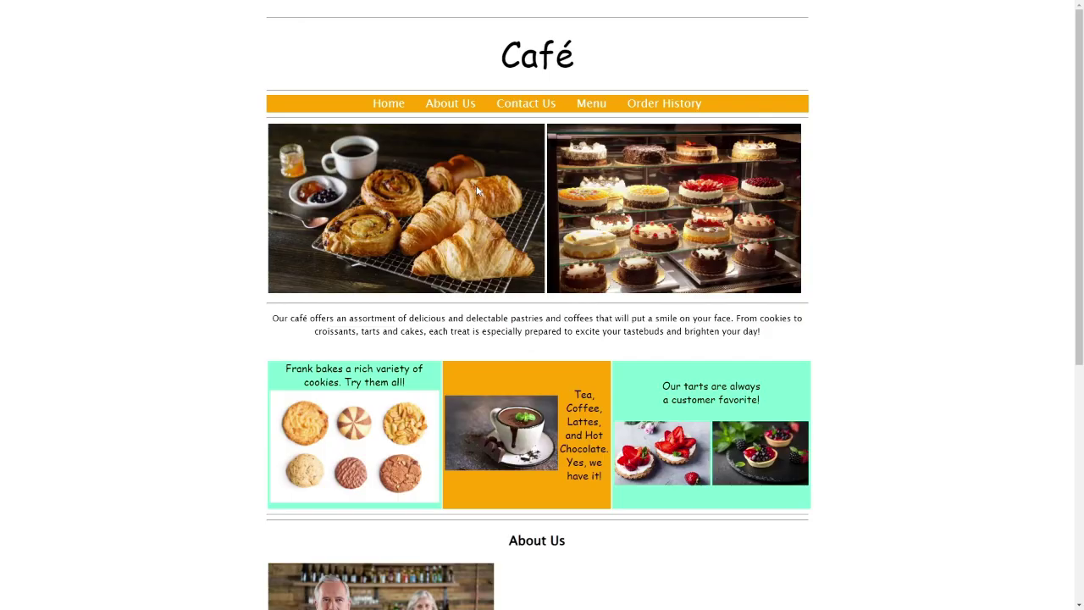
{"action": "scroll", "coordinate": [511, 165], "scroll_direction": "down", "scroll_amount": 4}
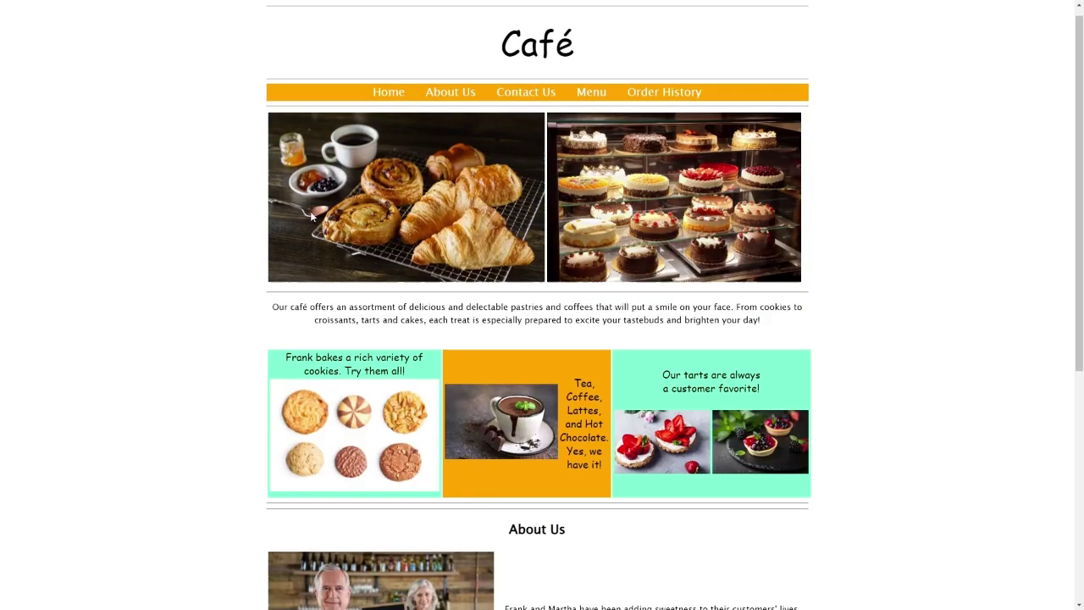
{"action": "scroll", "coordinate": [310, 218], "scroll_direction": "up", "scroll_amount": 4}
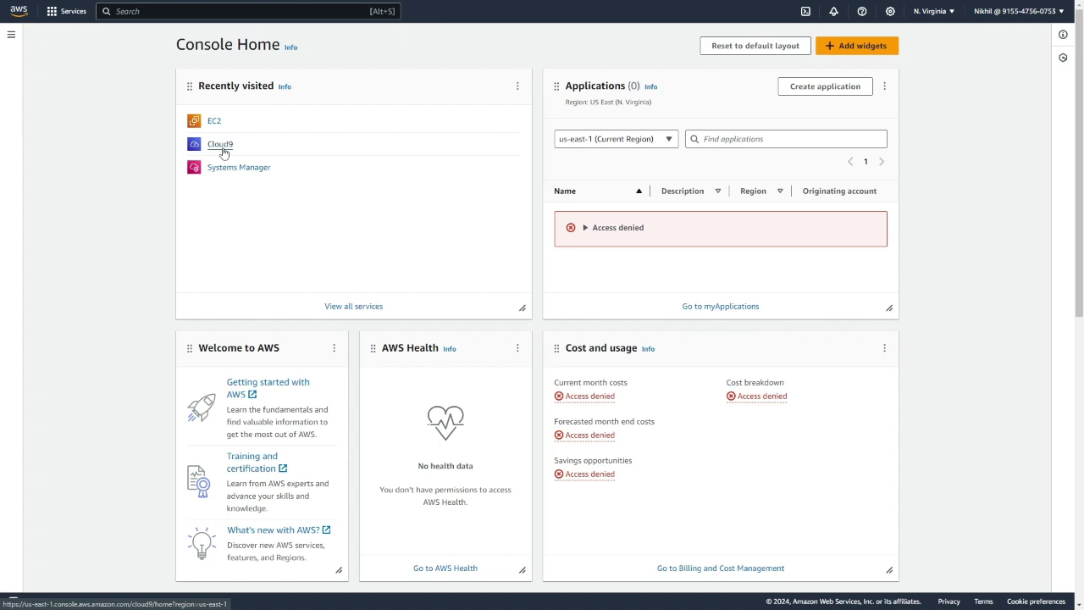
- Open the DEVCafeServer IDE from Cloud9's 'Shared with me' environments list
{"action": "left_click", "coordinate": [220, 145]}
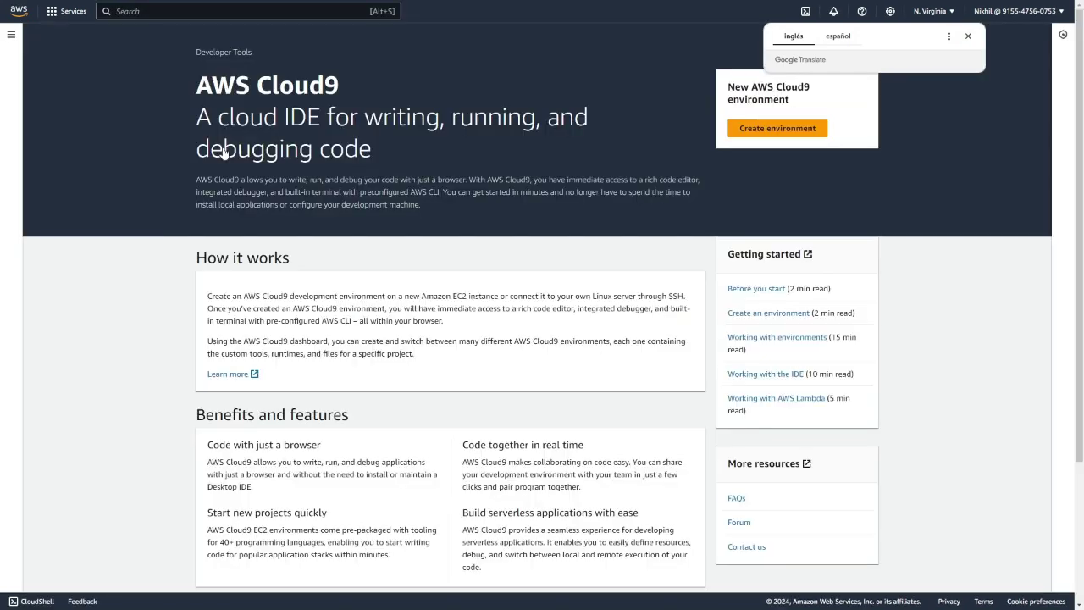
{"action": "left_click", "coordinate": [11, 33]}
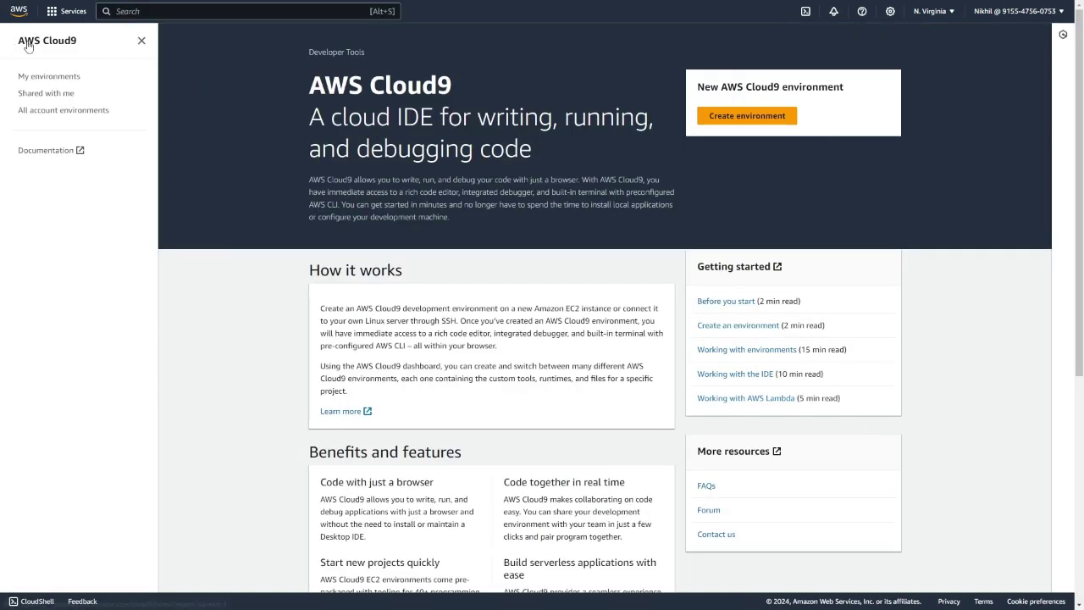
{"action": "left_click", "coordinate": [29, 79]}
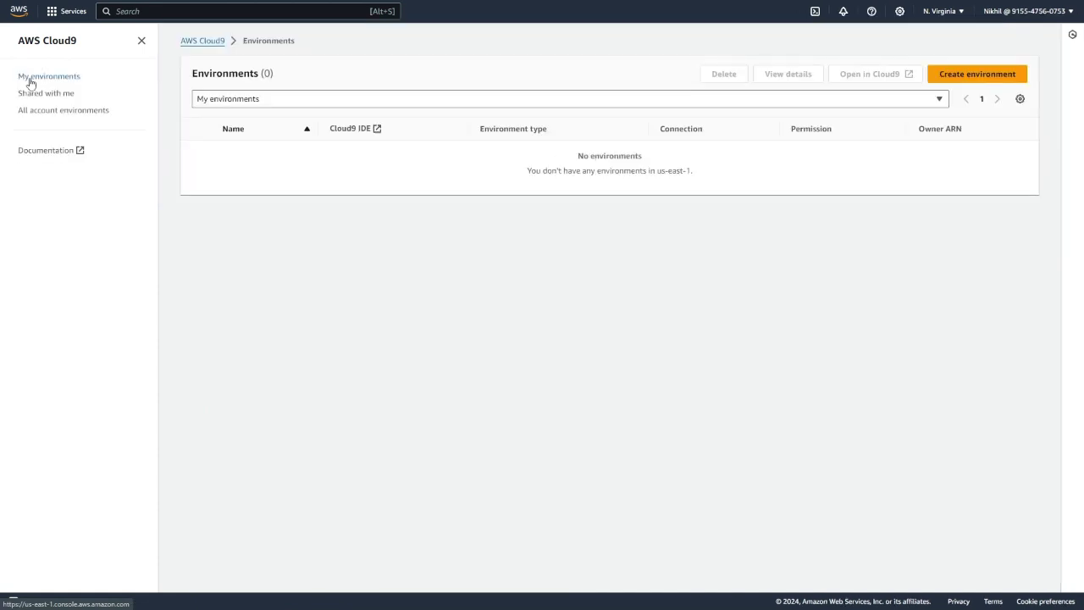
{"action": "left_click", "coordinate": [33, 94]}
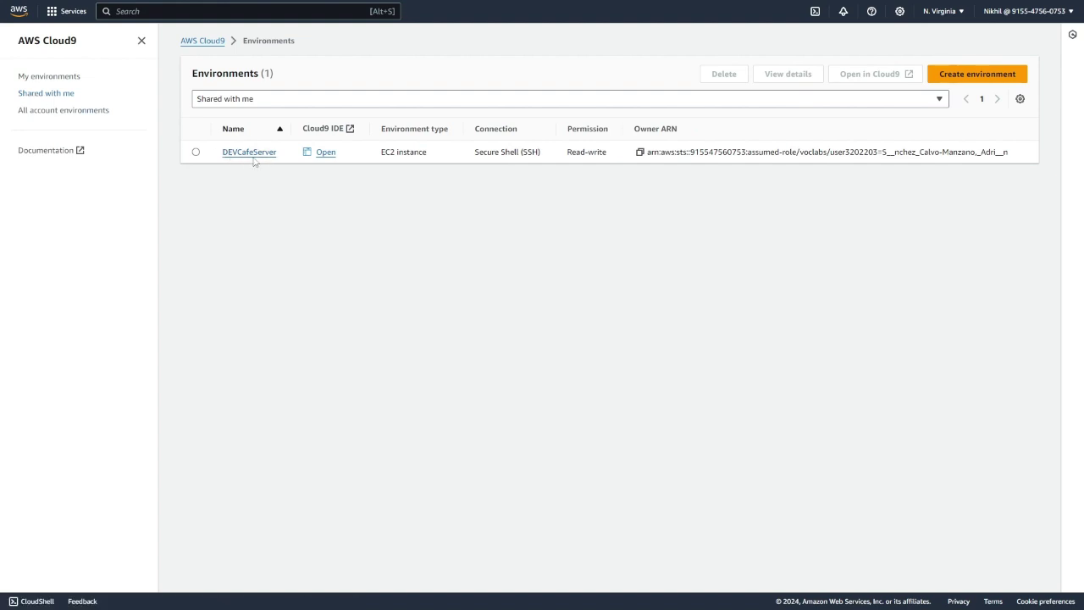
{"action": "left_click", "coordinate": [323, 153]}
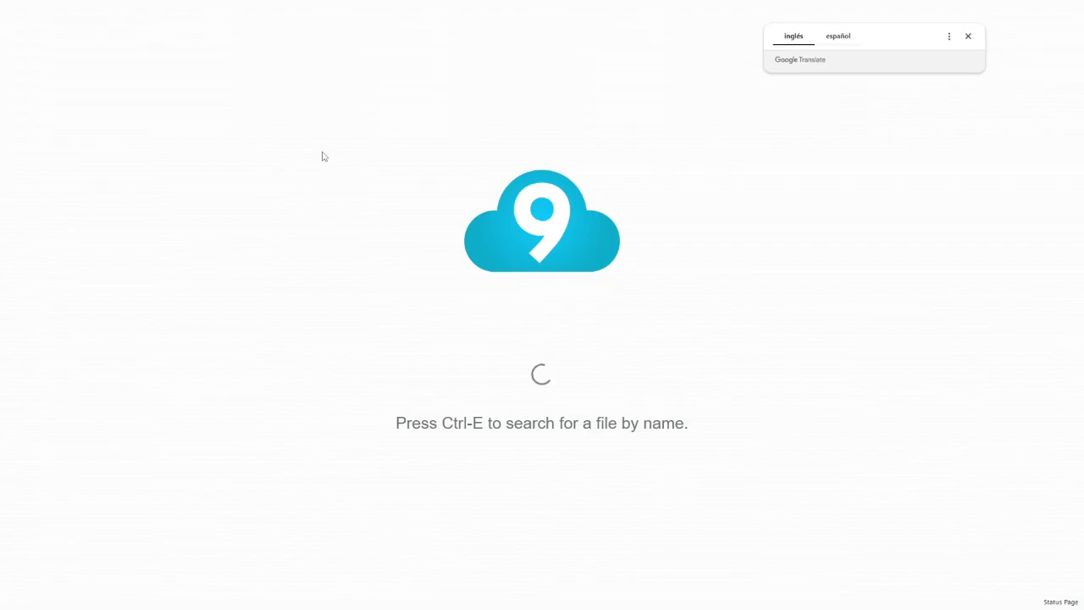
- Dismiss the Translate and AWS Toolkit popups, then open www/html/cafe/index.php in the editor
{"action": "left_click", "coordinate": [966, 38]}
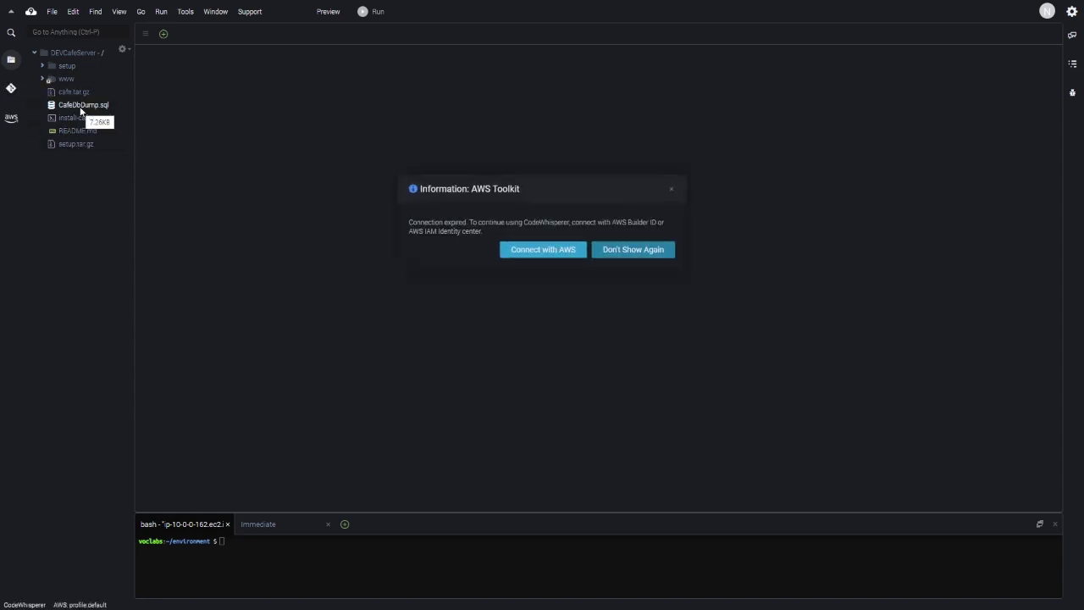
{"action": "left_click", "coordinate": [670, 189]}
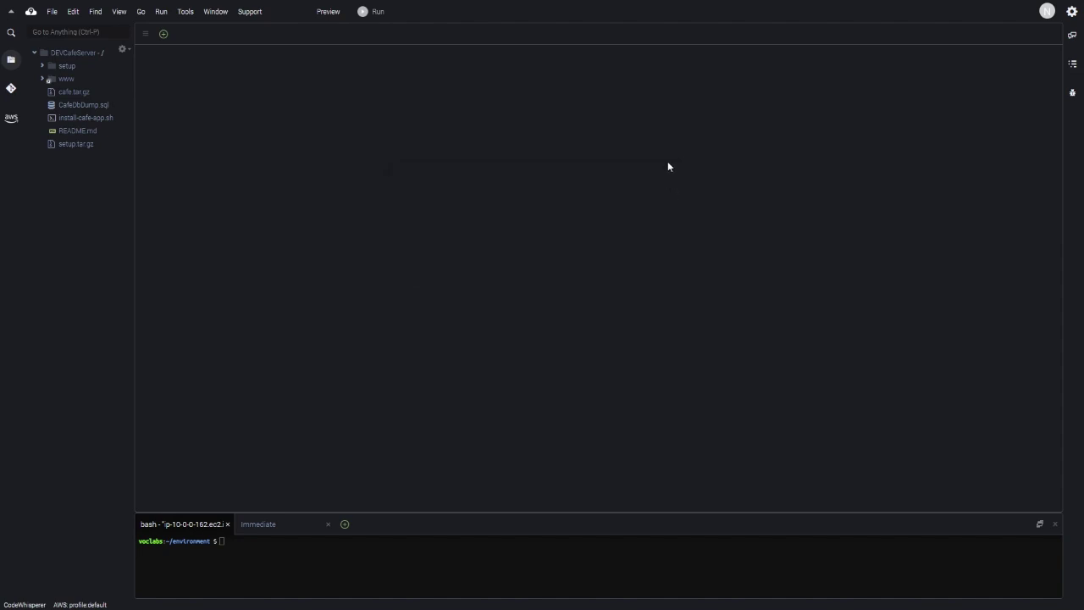
{"action": "left_click", "coordinate": [41, 79]}
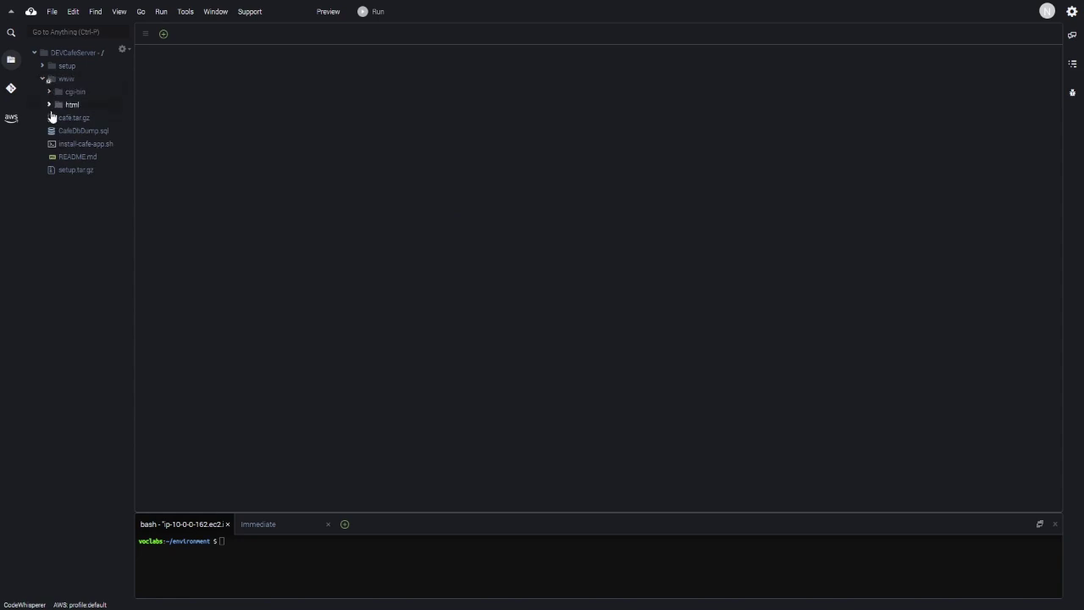
{"action": "left_click", "coordinate": [49, 105]}
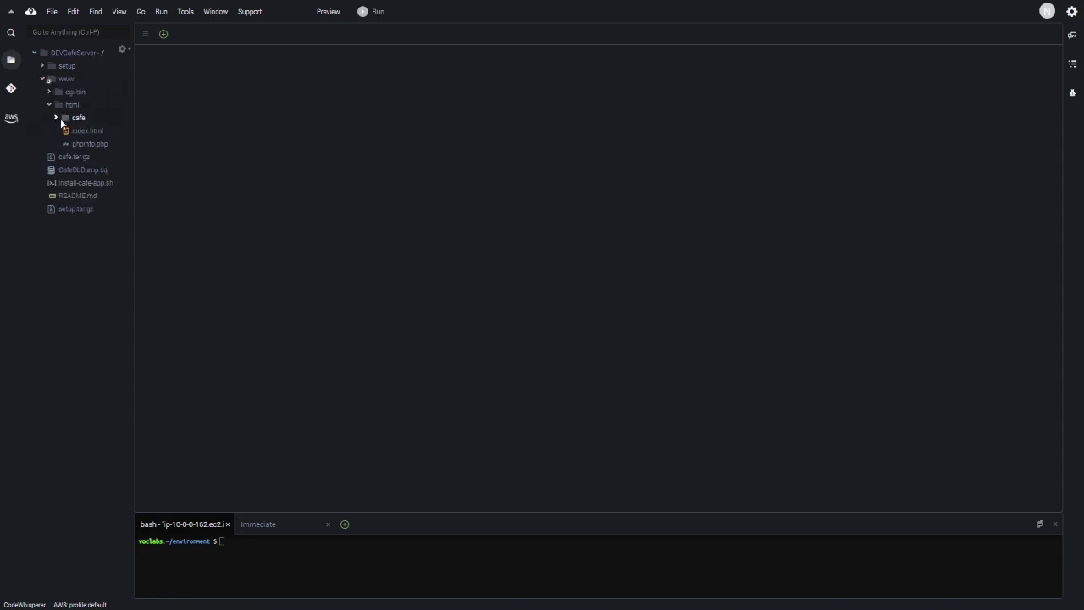
{"action": "left_click", "coordinate": [56, 118]}
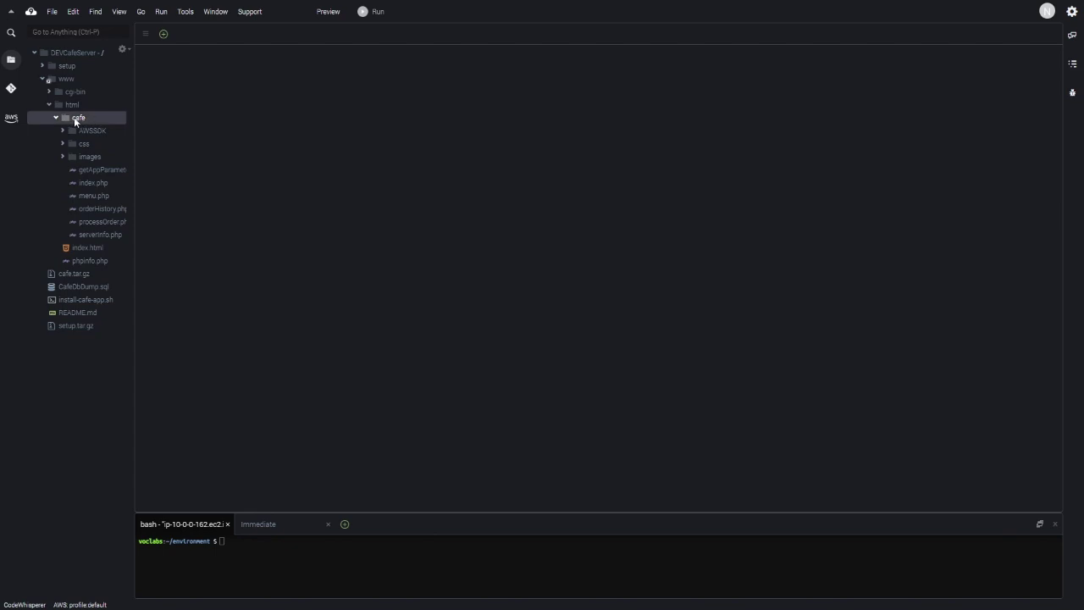
{"action": "double_click", "coordinate": [106, 184]}
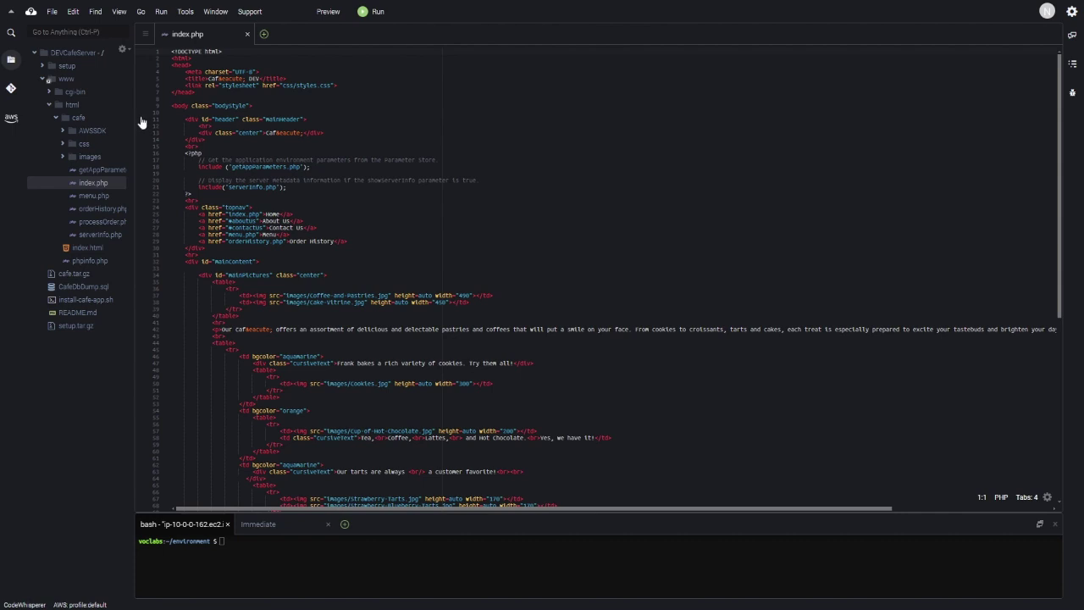
- Append ' de' plus the owner's name after Caf&eacute; on line 13 of index.php, then save
{"action": "left_click", "coordinate": [143, 132]}
{"action": "left_click_drag", "start_coordinate": [264, 133], "coordinate": [300, 133]}
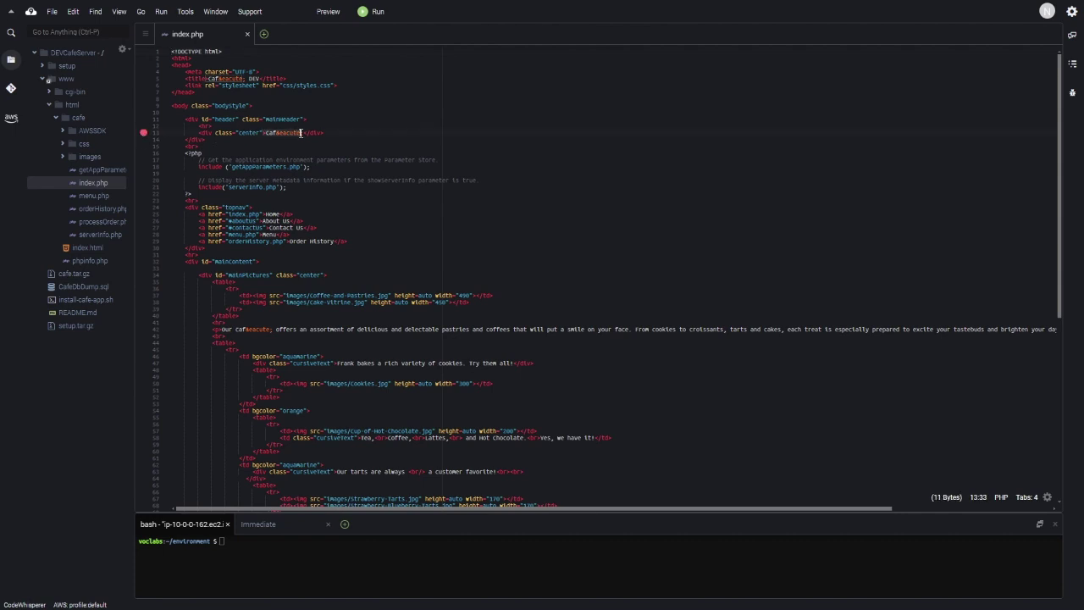
{"action": "left_click", "coordinate": [303, 133]}
{"action": "type", "text": "de ADRIAN"}
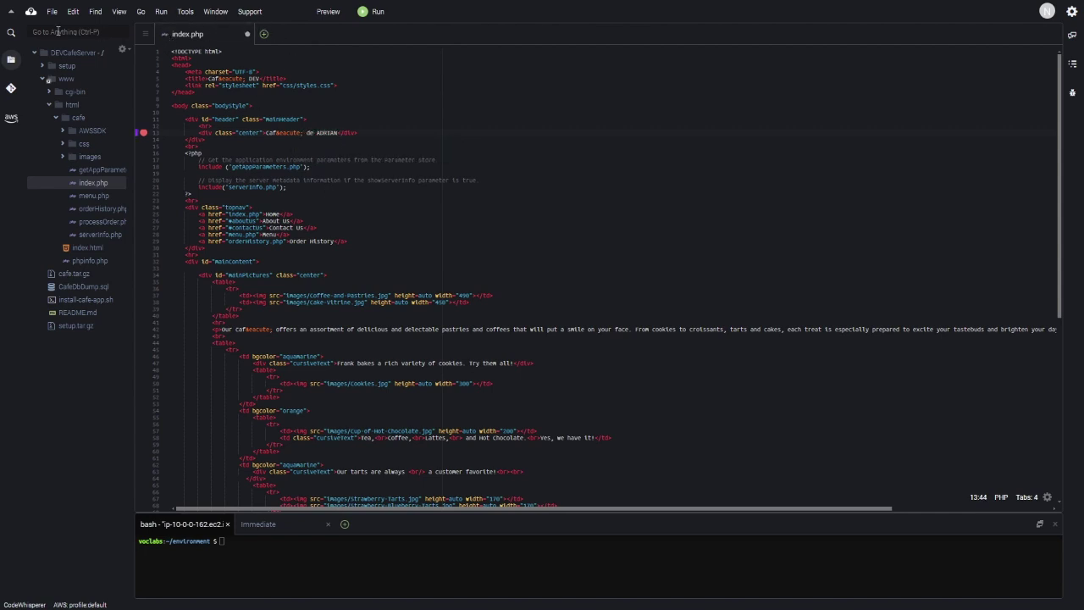
{"action": "left_click", "coordinate": [51, 12]}
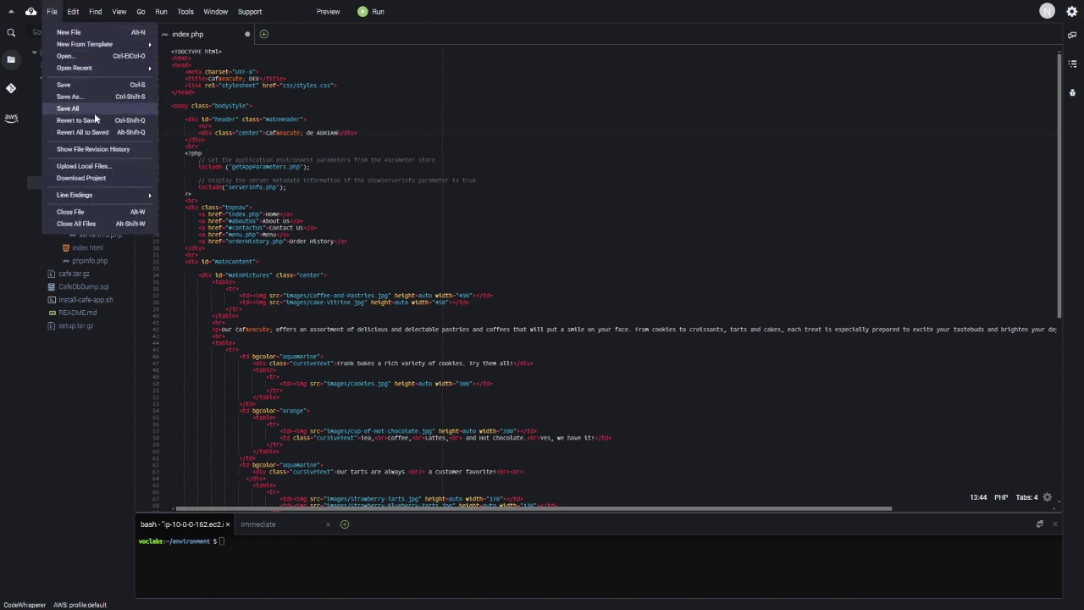
{"action": "left_click", "coordinate": [97, 83]}
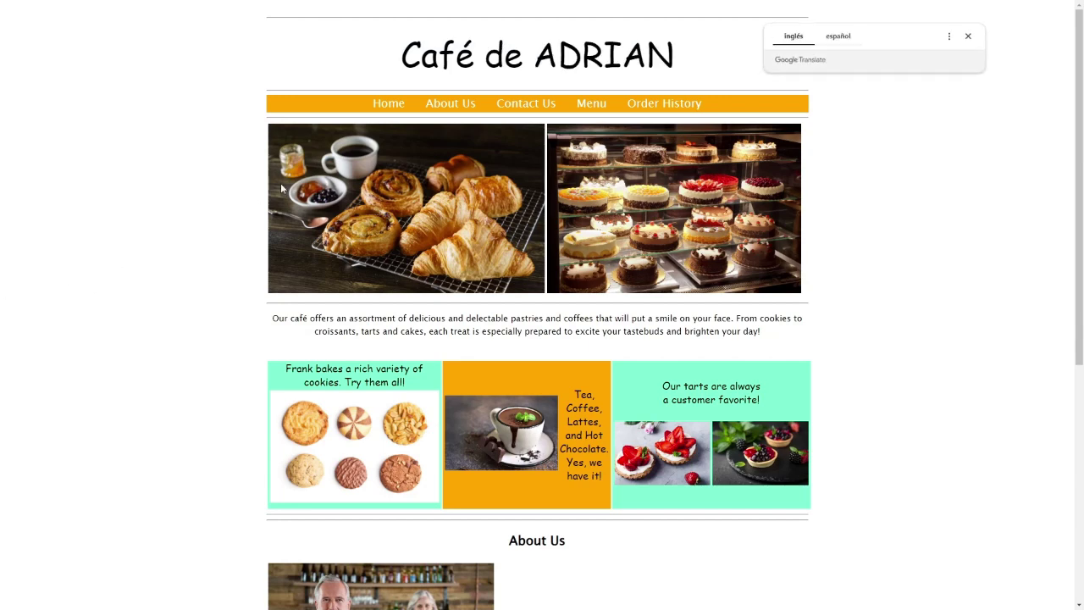
- Select the refreshed page title to confirm it reads Café de plus the added name
{"action": "left_click_drag", "start_coordinate": [392, 64], "coordinate": [483, 57]}
{"action": "left_click", "coordinate": [497, 63]}
{"action": "left_click", "coordinate": [483, 59]}
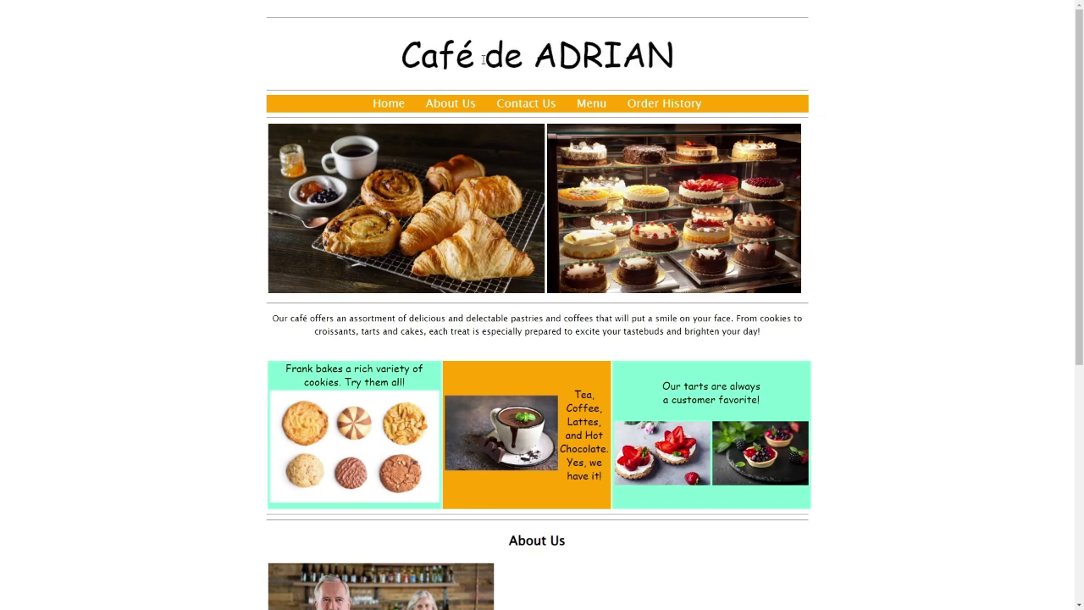